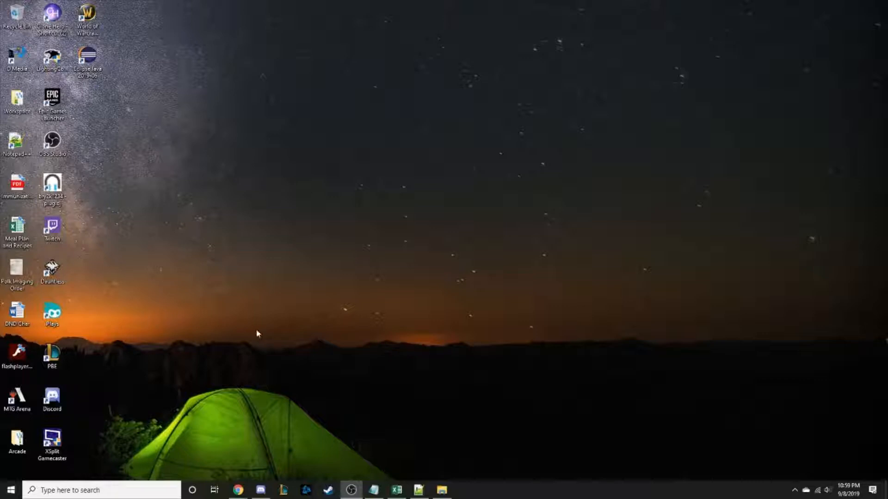
Download the Gpg4win 3.1.10 installer in Chrome with a $0 donation and launch it.
mouse_move(241, 488)
click(184, 450)
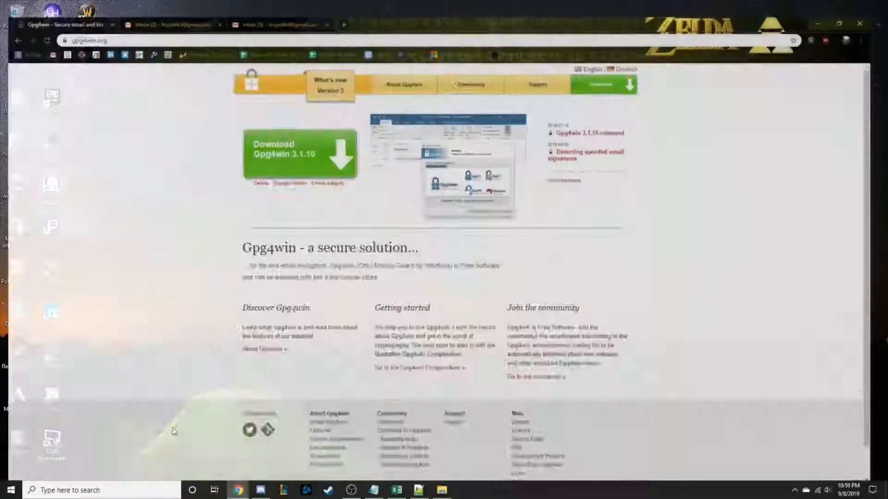
click(280, 152)
click(350, 209)
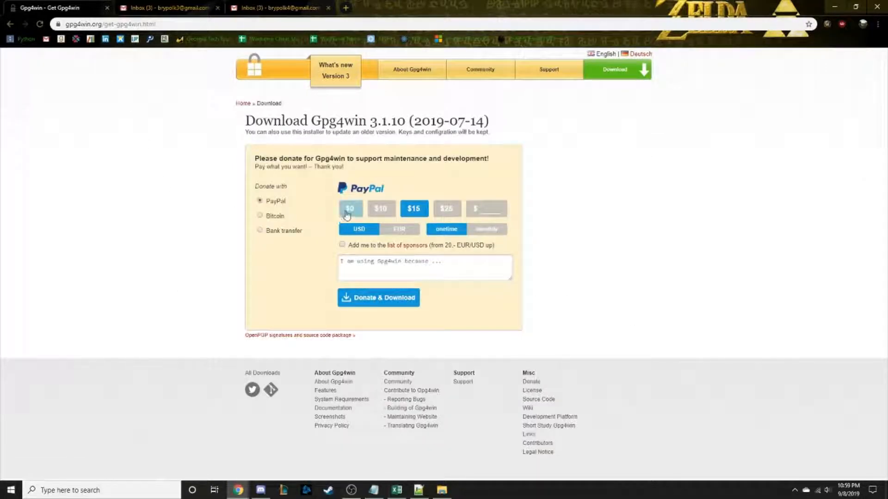
click(358, 268)
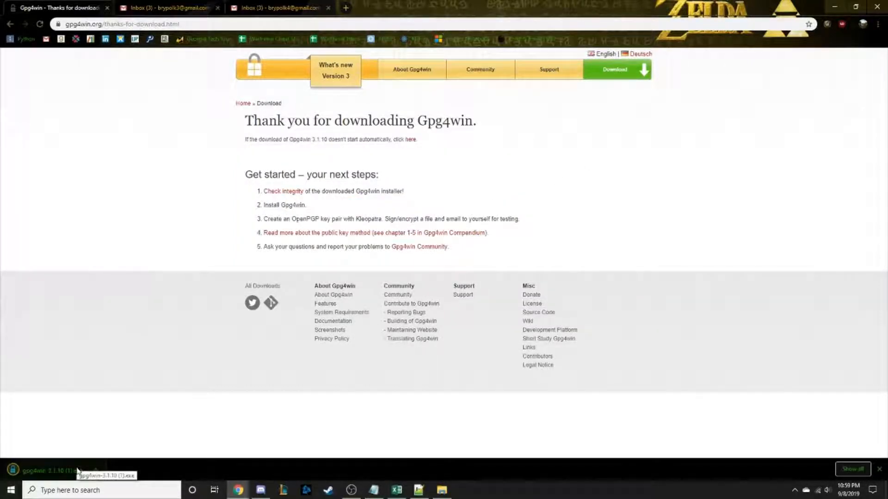
click(78, 471)
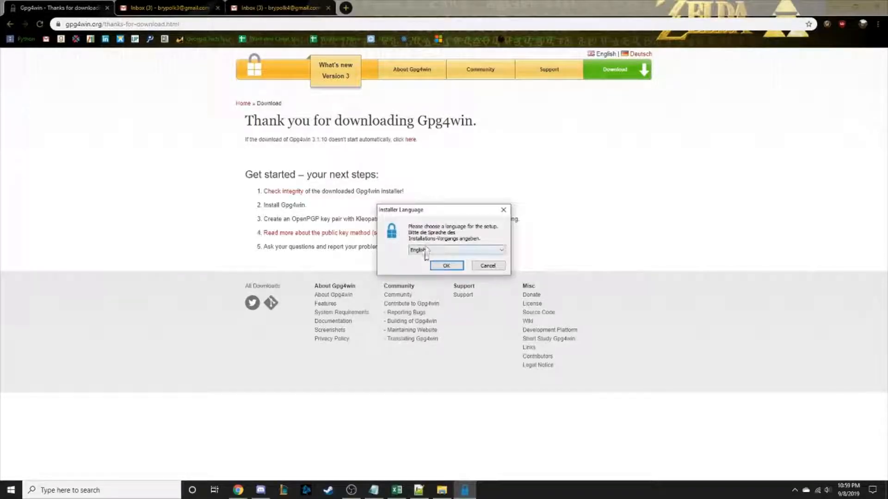
Keep English as the setup language and keep the default components.
click(447, 266)
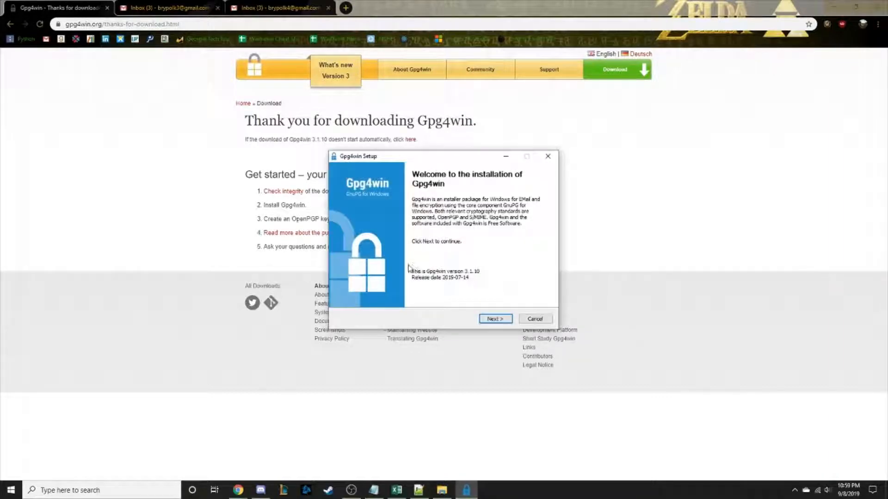
click(491, 316)
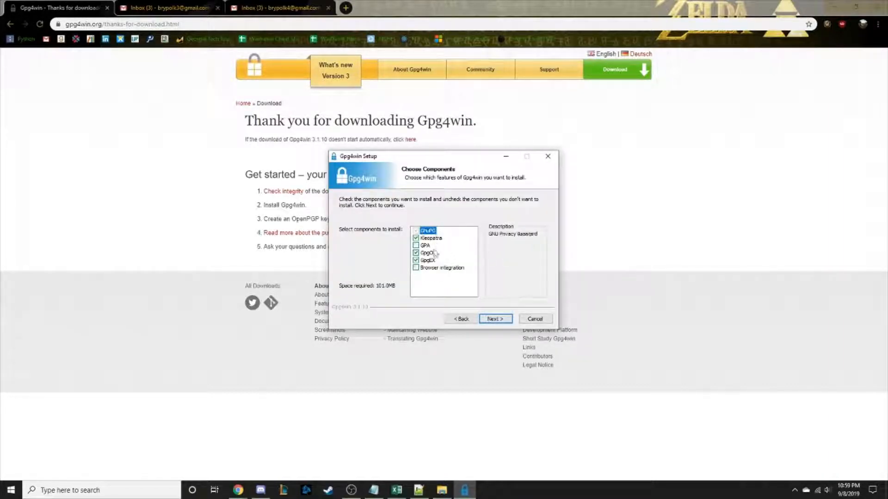
click(496, 320)
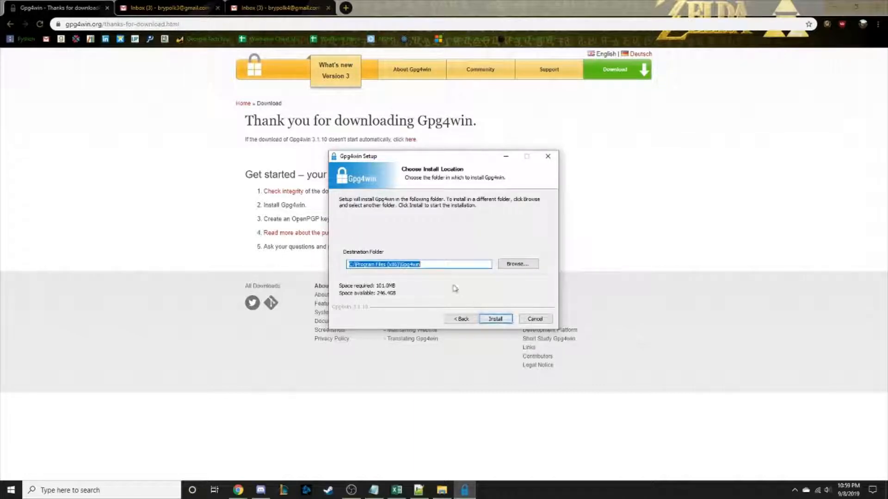
Set the install folder to D:\School\College\Security in Computing\Gpg4win and start installing.
click(510, 268)
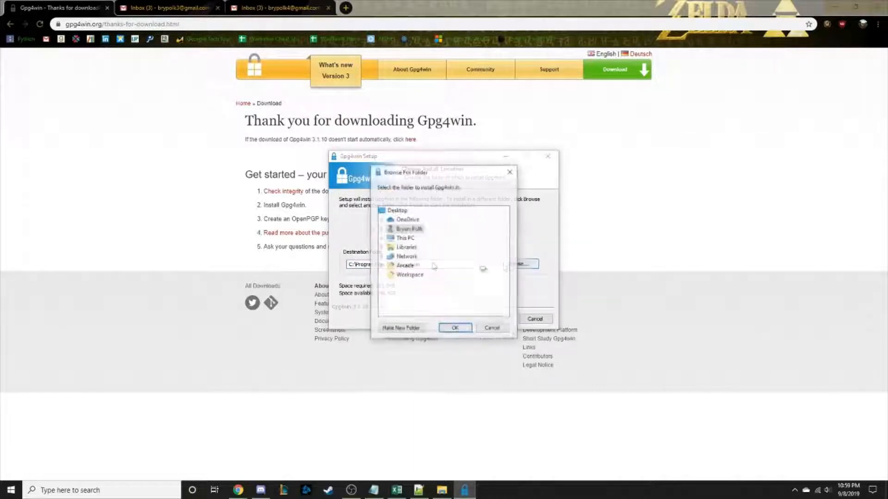
double_click(394, 237)
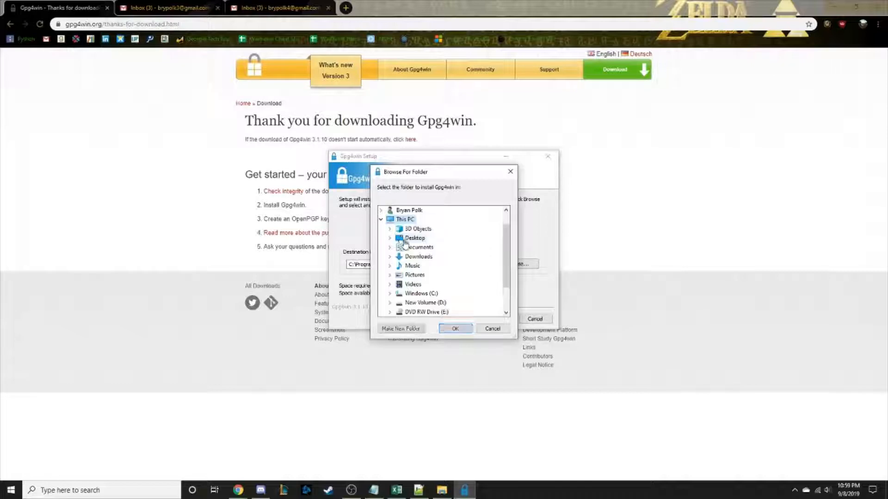
double_click(415, 266)
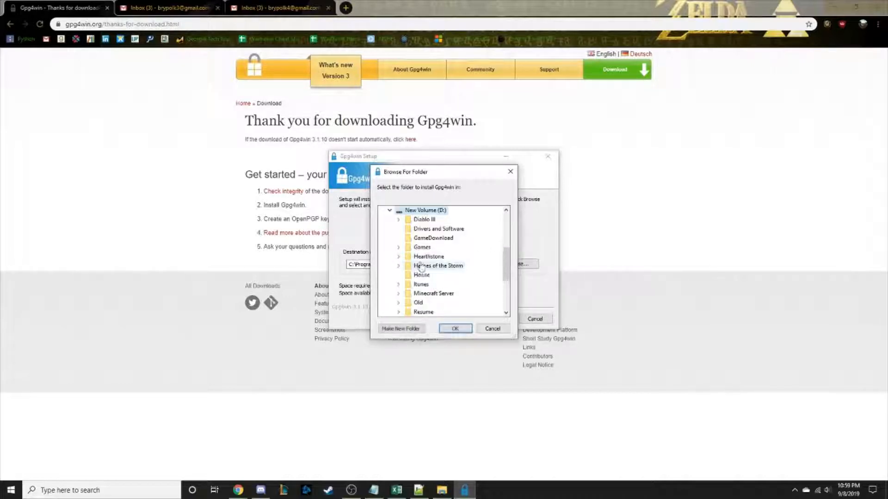
scroll(429, 273, down, 1)
double_click(421, 303)
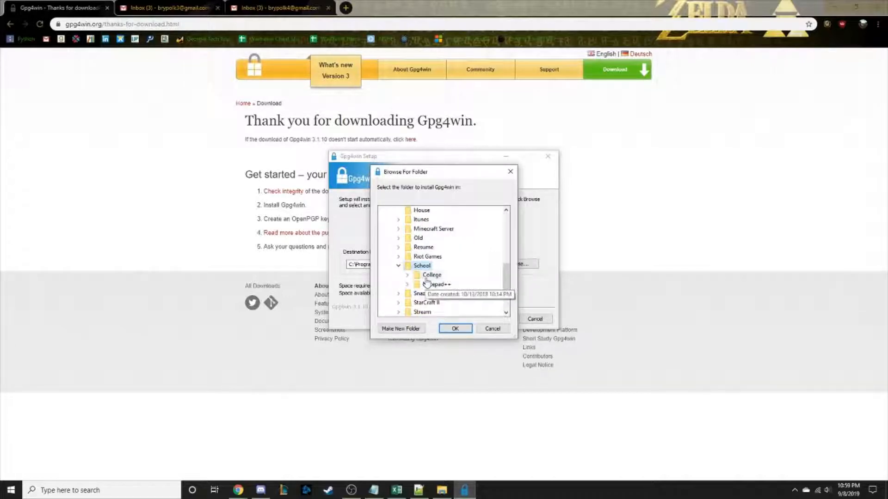
double_click(432, 275)
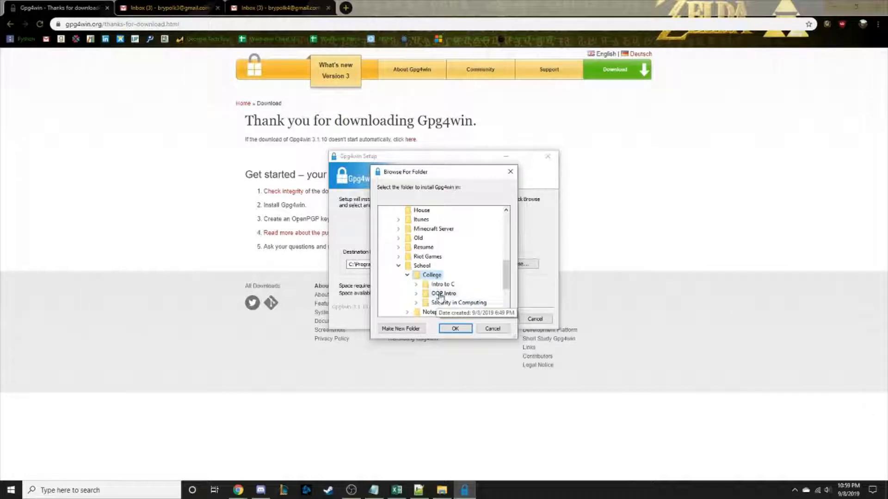
click(443, 304)
double_click(446, 305)
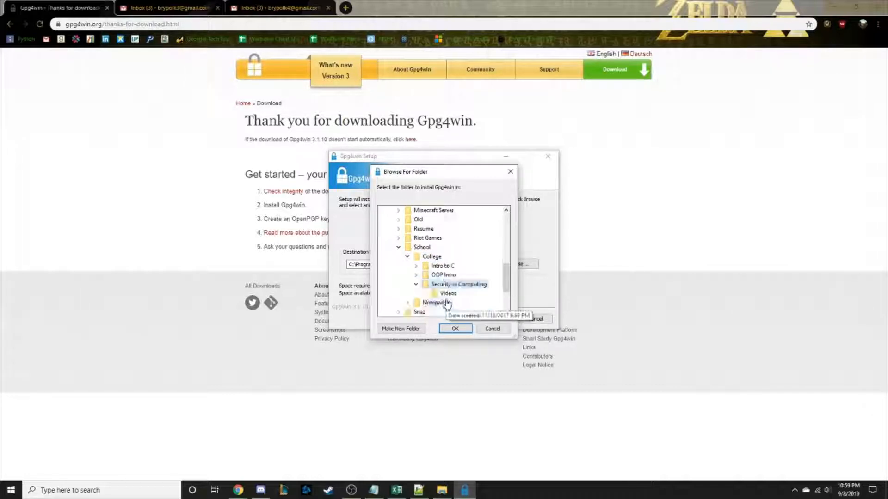
click(455, 328)
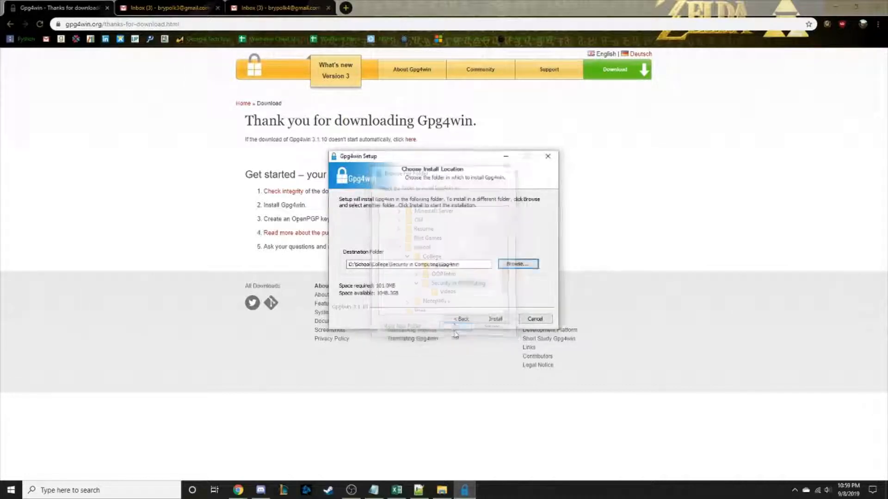
click(495, 320)
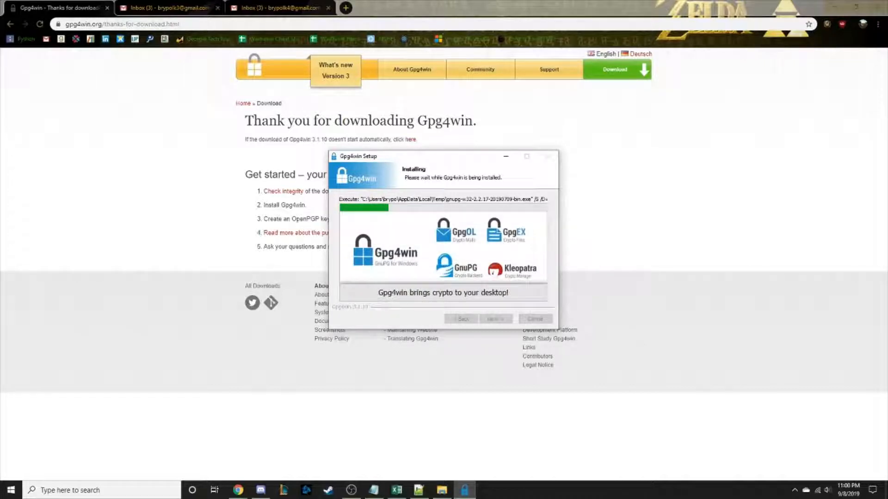
Let the installation complete, then finish the wizard with Run Kleopatra left checked.
key(XF86AudioLowerVolume)
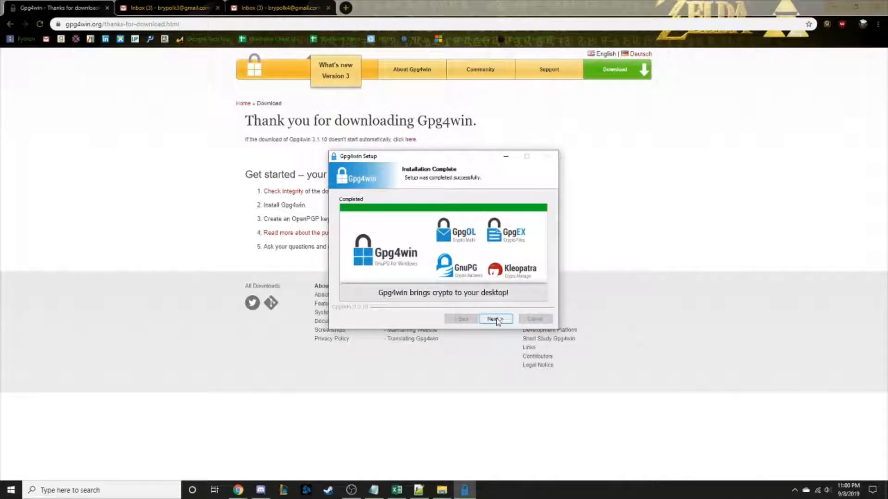
click(496, 319)
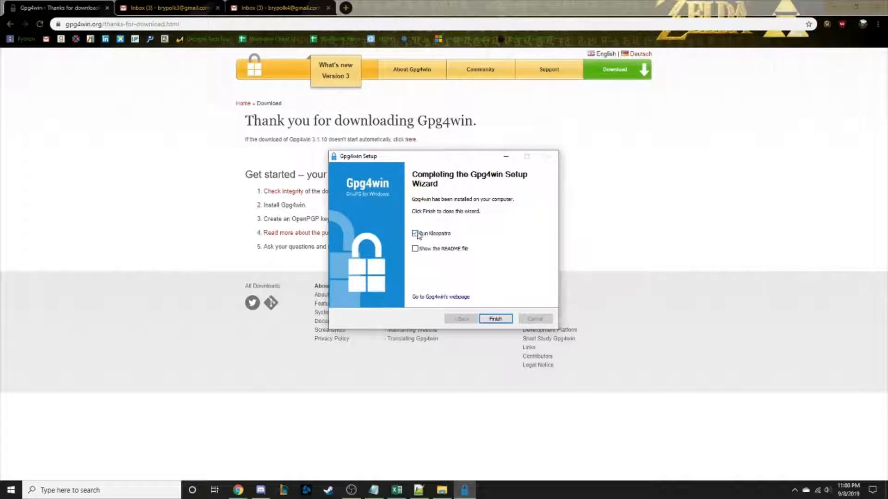
click(494, 319)
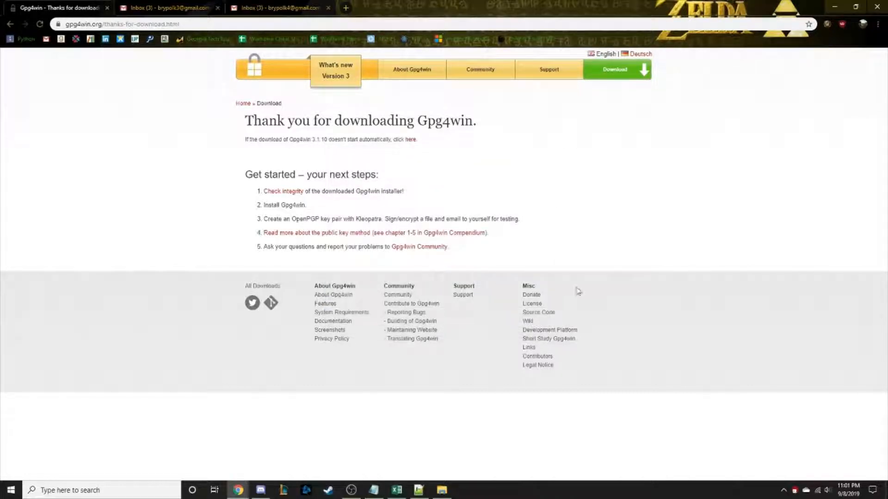
click(794, 492)
Start a new personal OpenPGP key pair from Kleopatra's File menu.
click(467, 489)
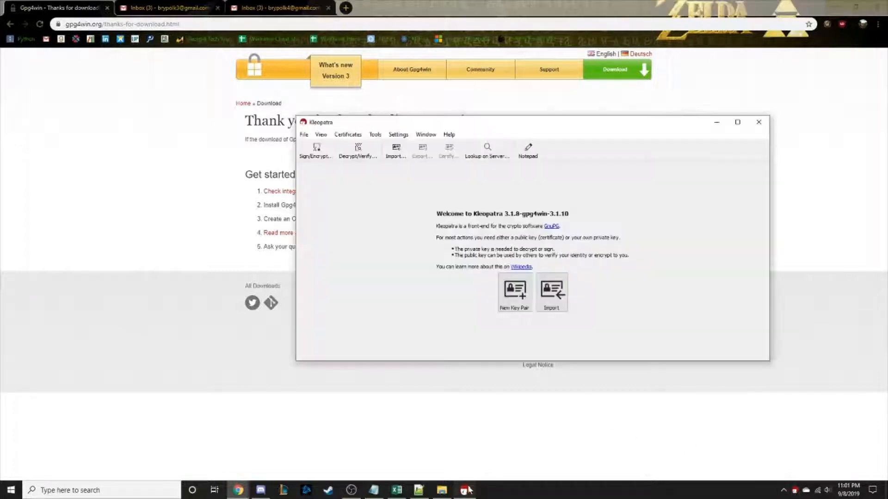
click(304, 135)
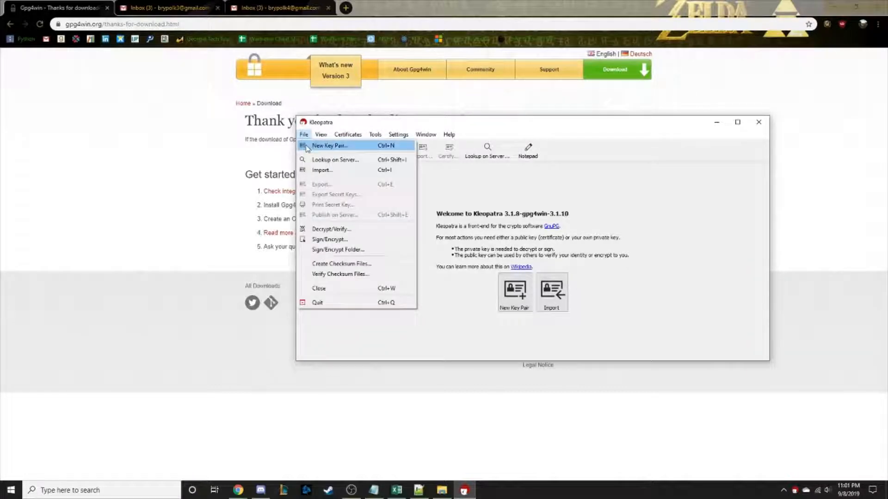
click(306, 147)
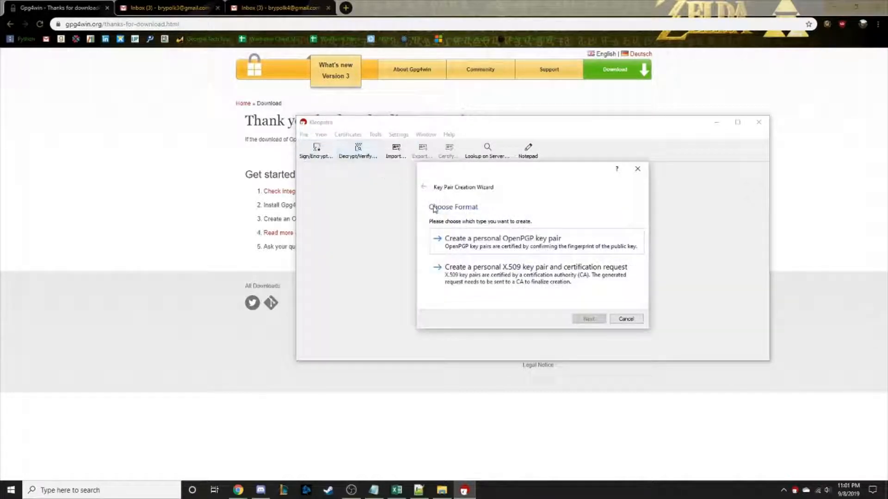
click(477, 243)
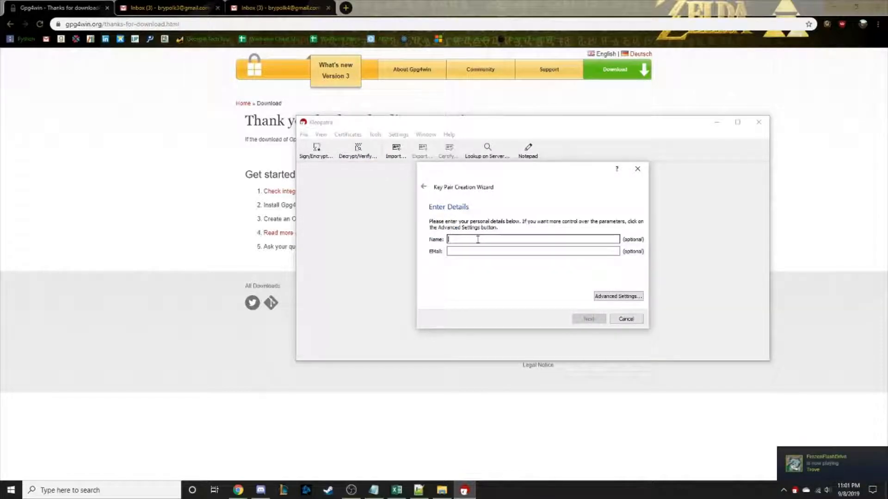
Enter the key owner's name, review the key parameters, and open Advanced Settings.
click(480, 240)
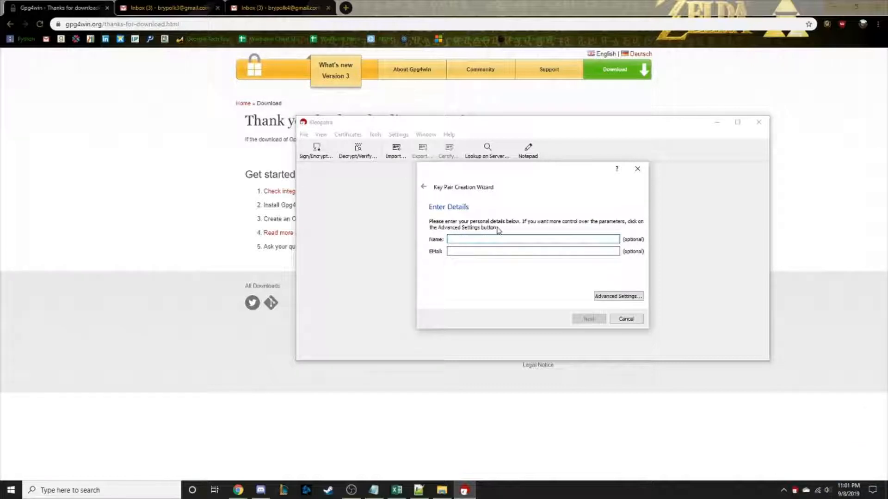
text(Bryan)
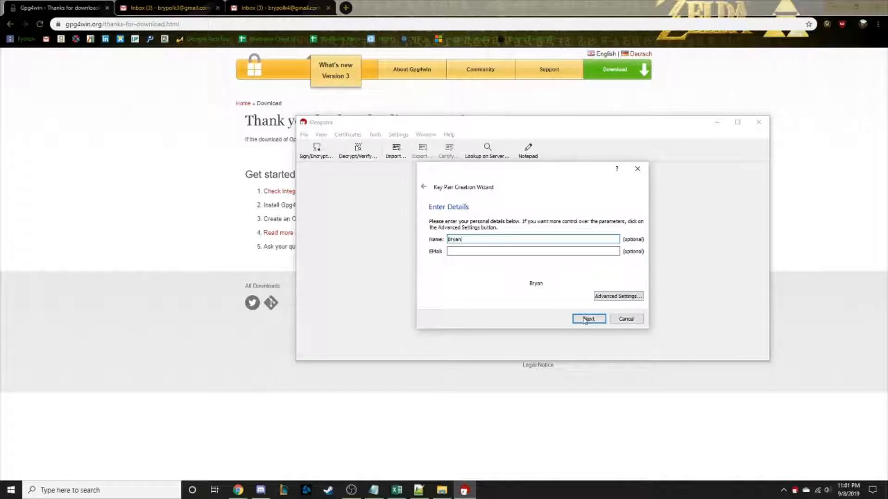
click(585, 320)
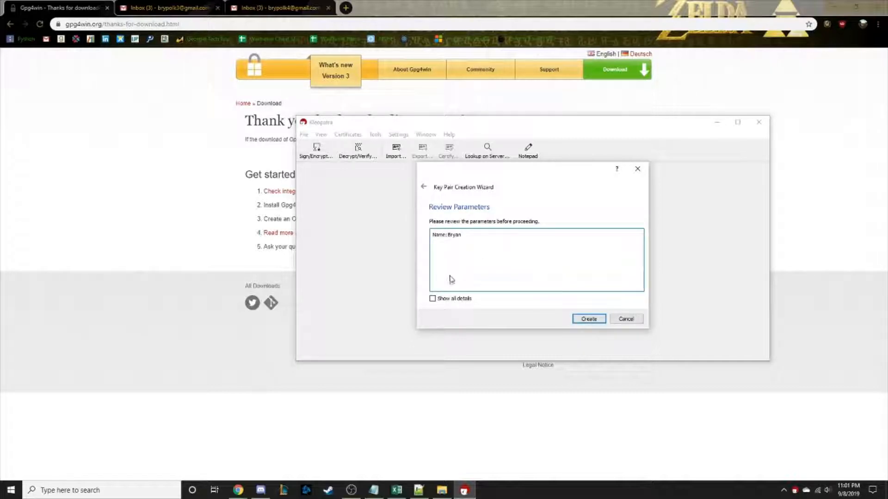
click(444, 299)
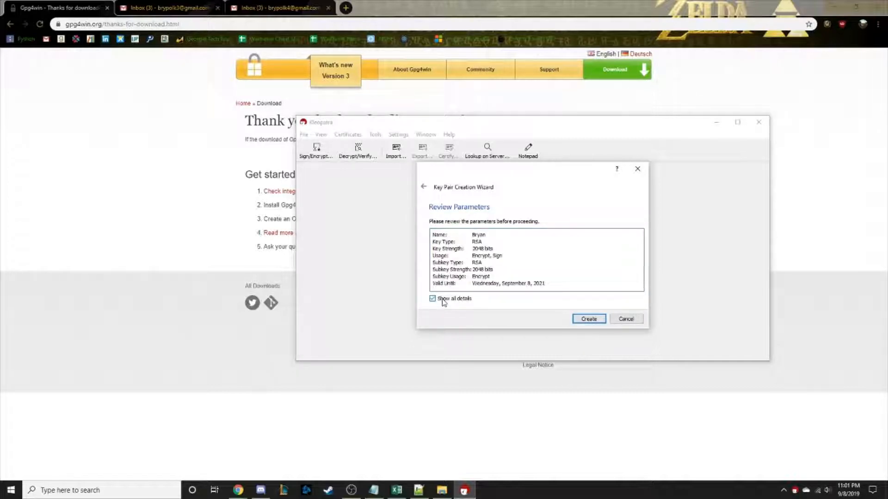
click(444, 300)
click(423, 186)
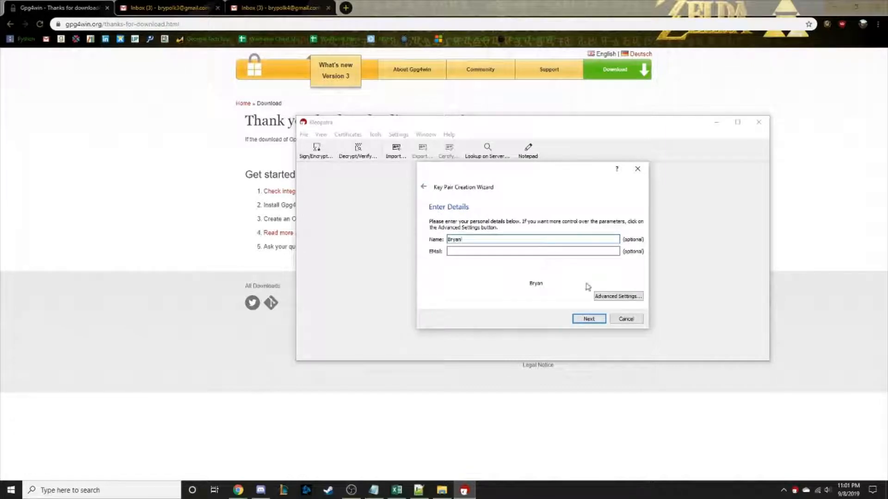
click(615, 298)
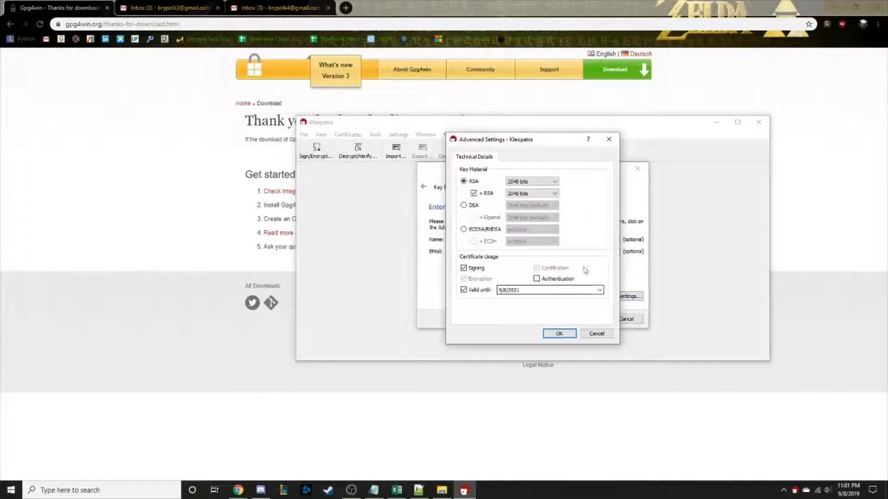
Set both the RSA key and subkey to 4096 bits, then create the key pair.
click(520, 181)
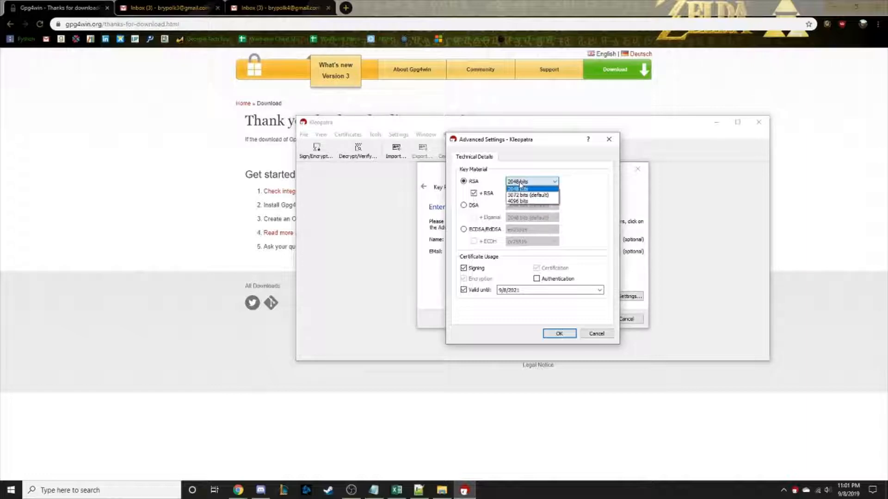
click(520, 199)
click(520, 195)
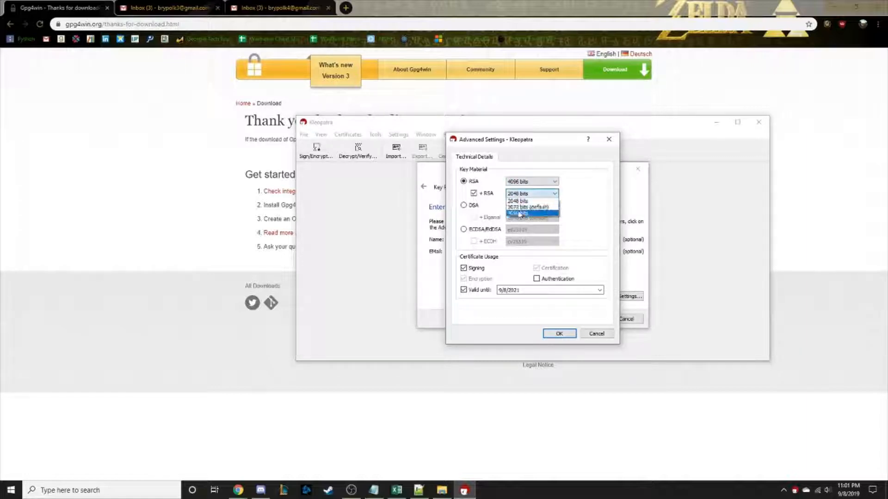
click(523, 211)
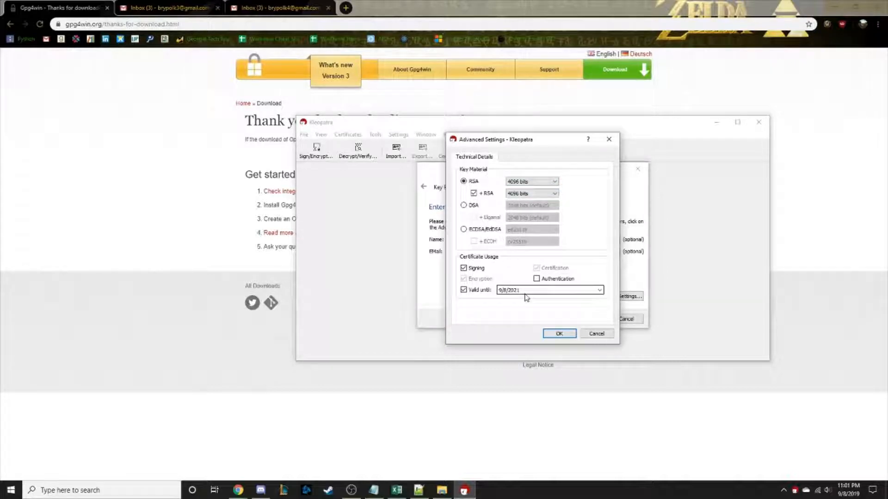
click(552, 337)
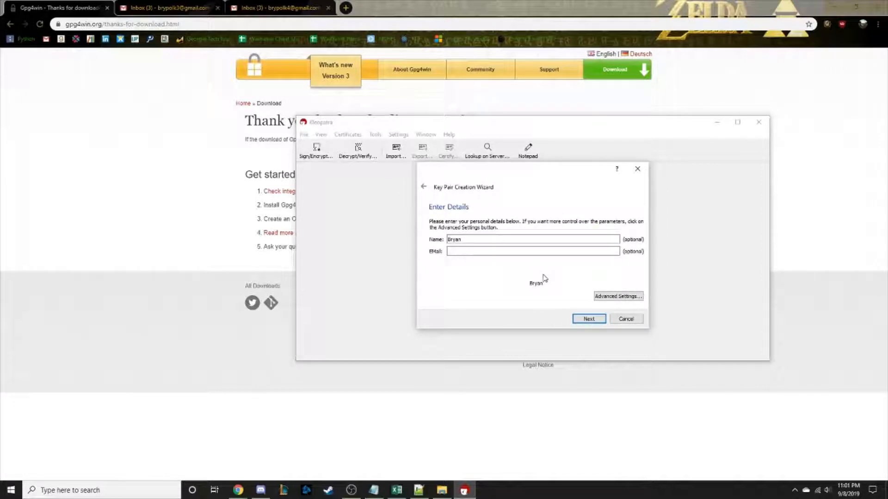
click(583, 319)
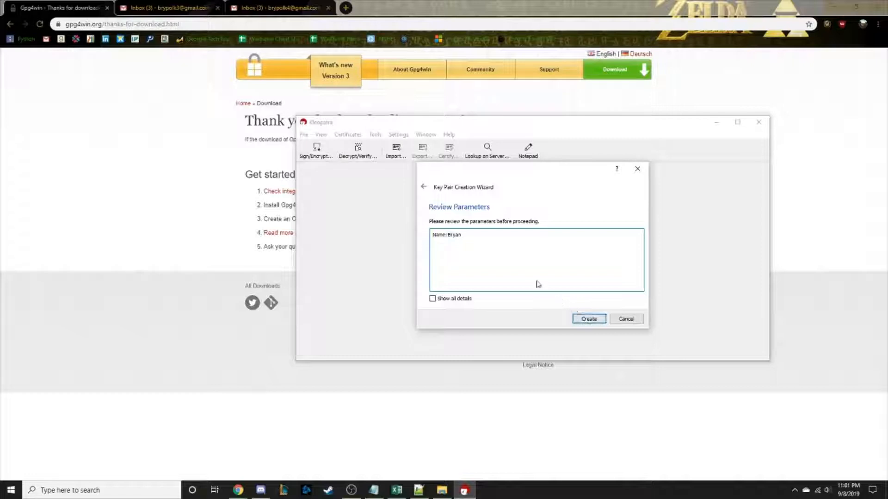
click(590, 319)
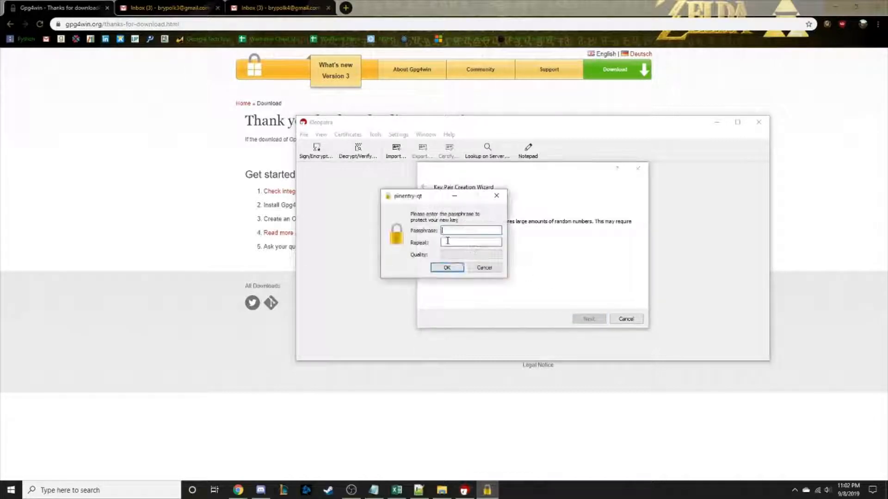
Enter and confirm the key passphrase, then finish the wizard once the key is generated.
text(******)
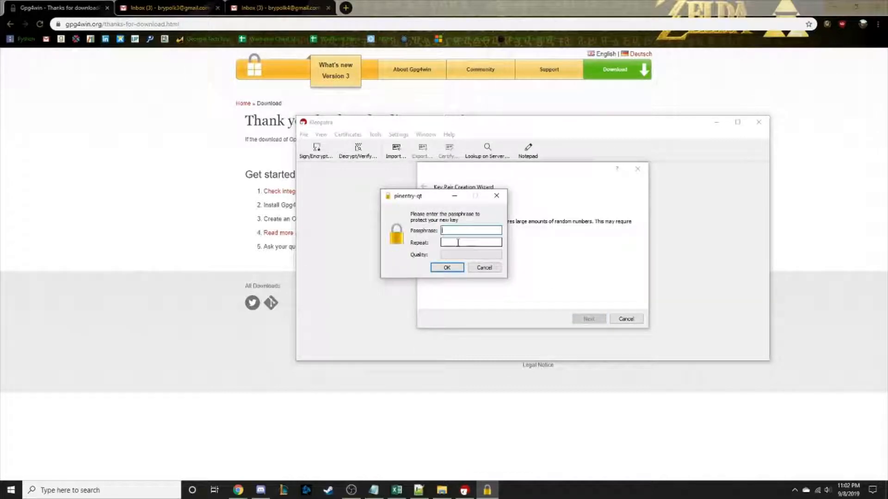
text(***)
click(458, 242)
text(*********)
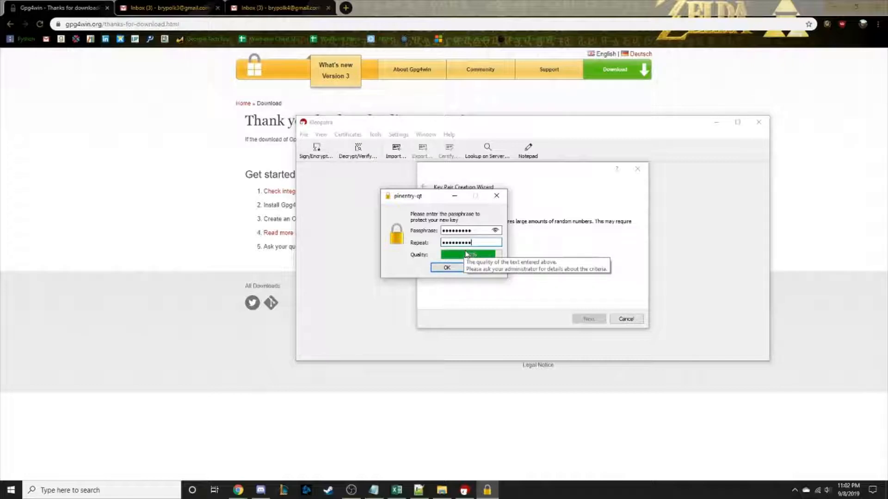
click(447, 274)
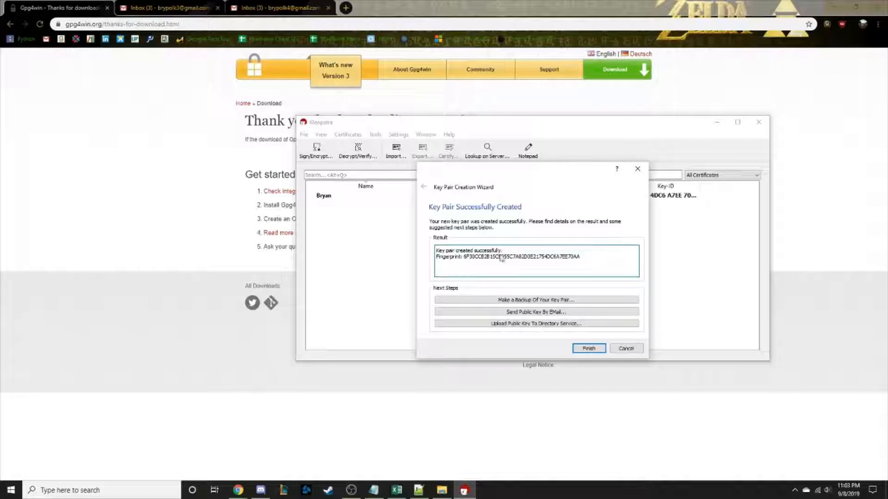
click(588, 349)
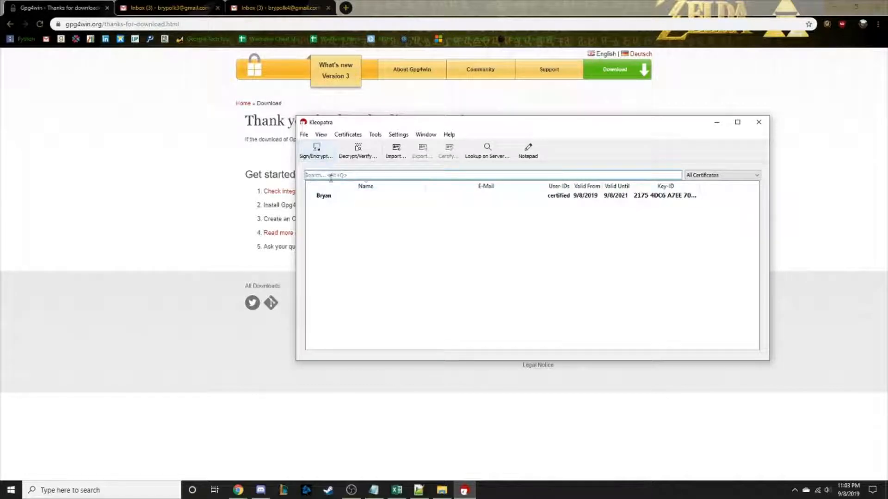
Export the public certificate, browsing to D:\School\College\Security in Computing.
right_click(326, 198)
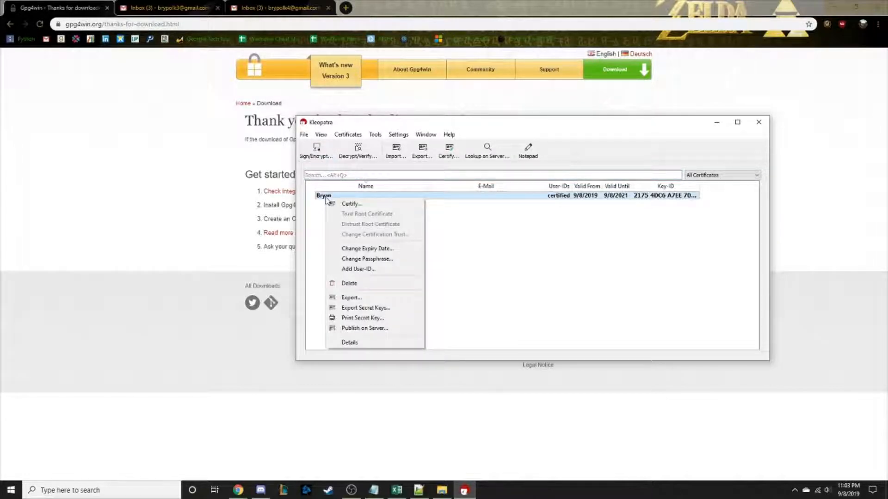
click(351, 298)
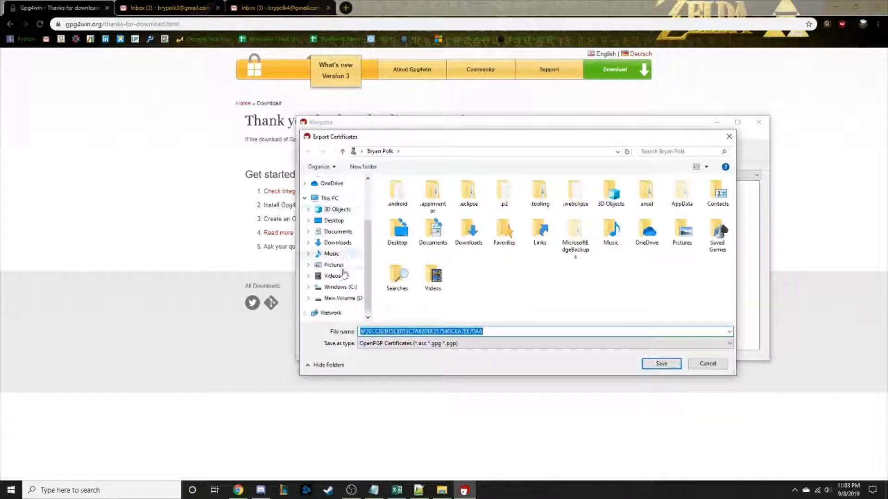
click(342, 298)
scroll(402, 289, down, 1)
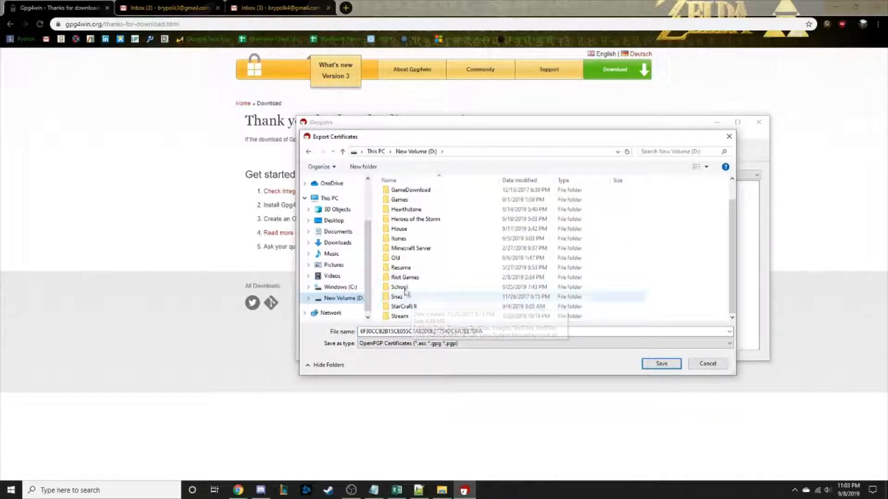
double_click(403, 287)
double_click(421, 198)
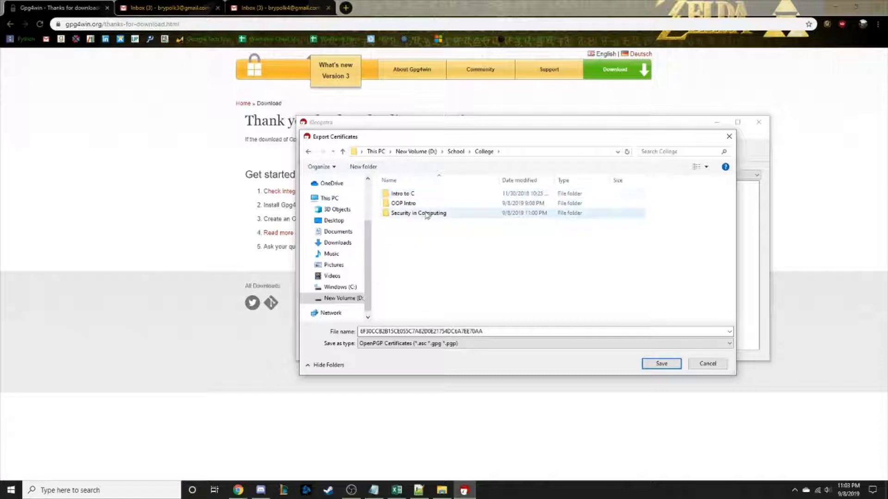
double_click(426, 213)
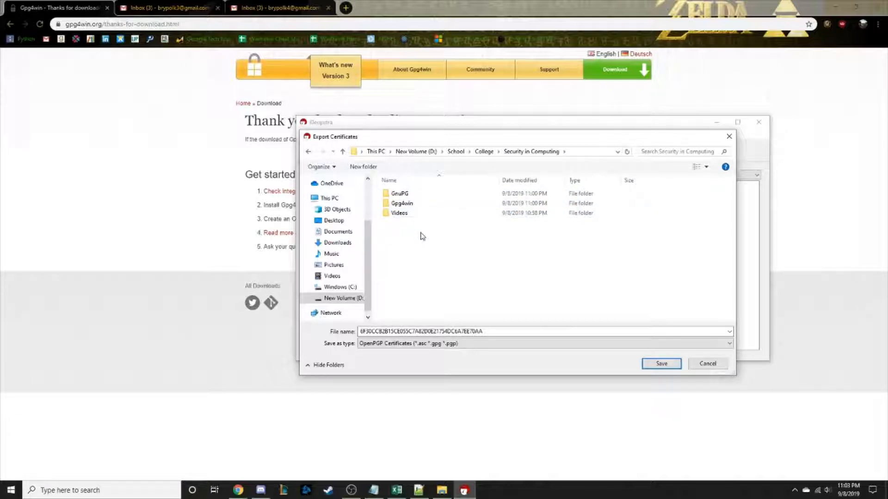
right_click(422, 236)
click(522, 343)
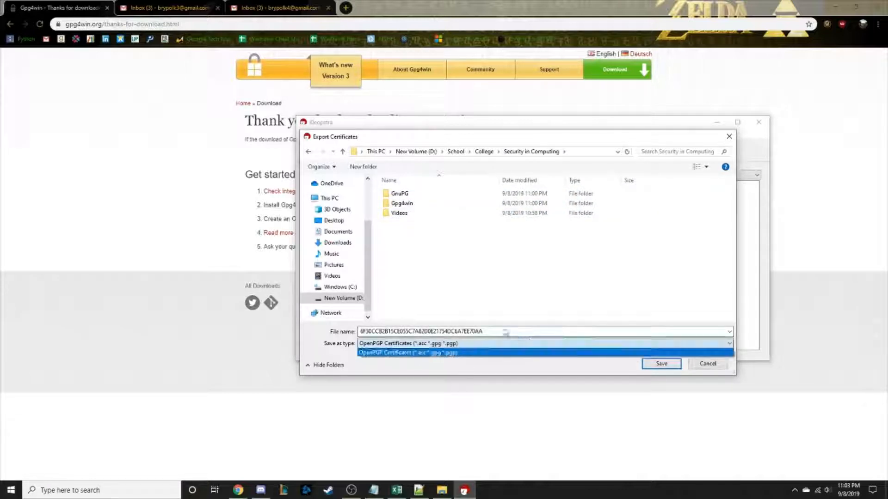
click(452, 275)
Create a 'PGP Keys' folder and save the public key there as 'Public key' plus the owner's name.
right_click(453, 272)
mouse_move(481, 378)
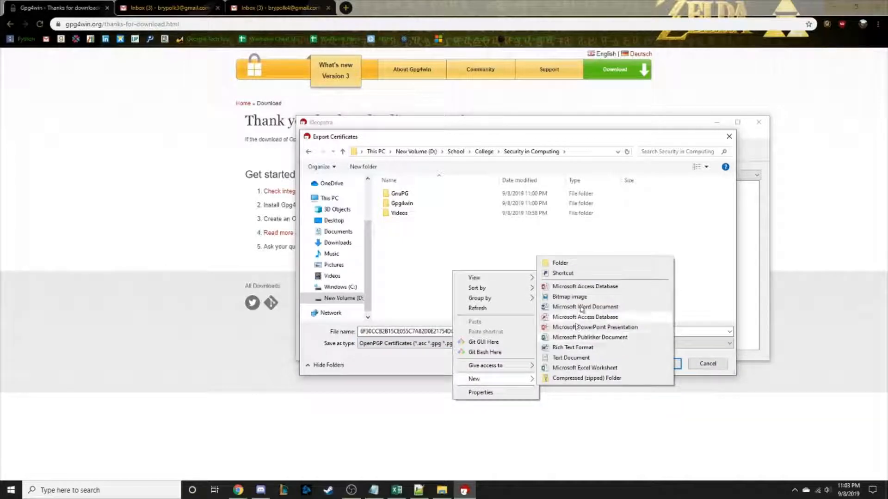
click(562, 262)
text(PGP Keys)
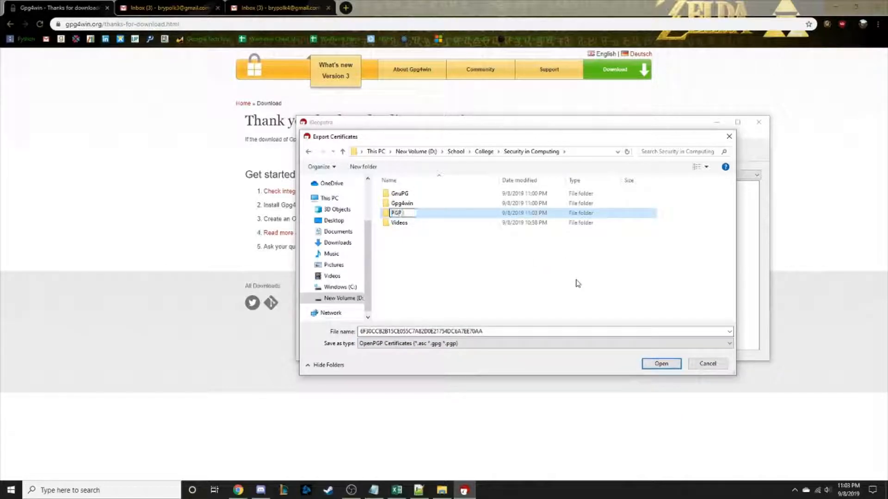
key(Return)
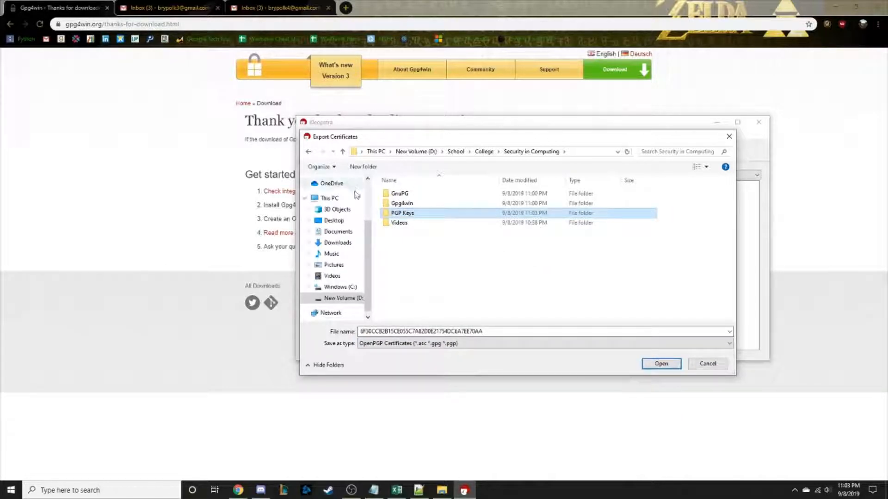
double_click(407, 213)
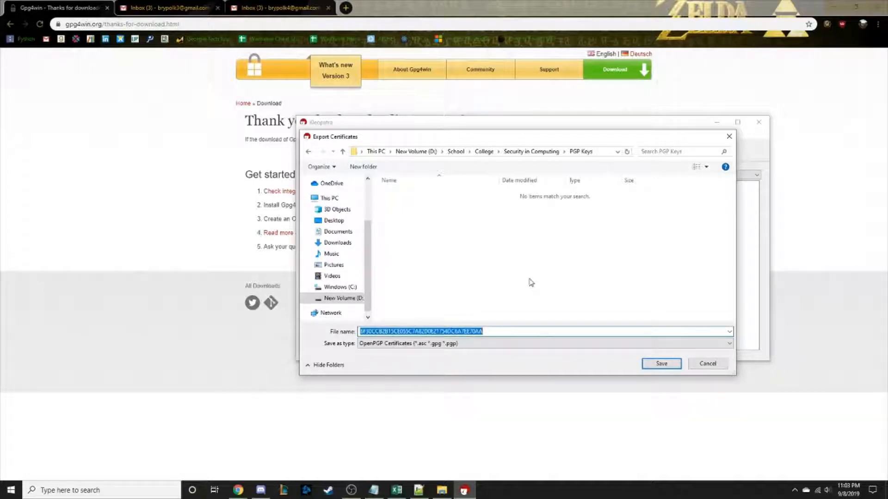
text(Pu)
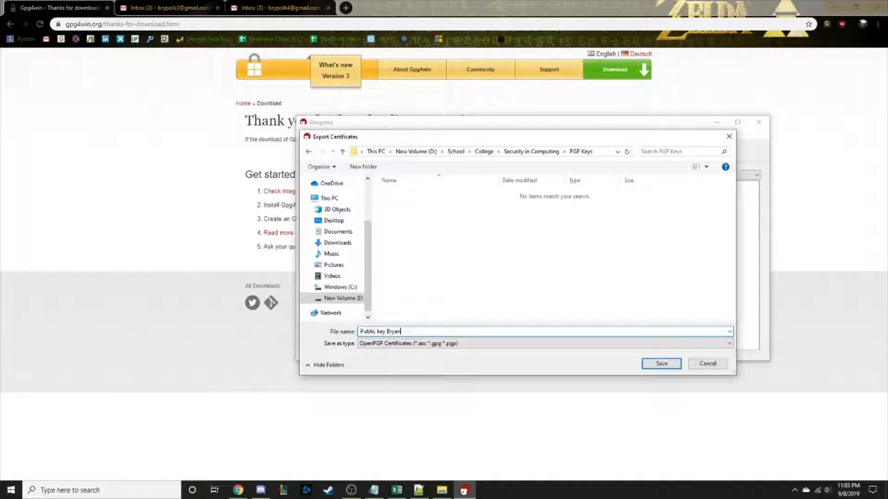
text(blic key Bryan)
click(670, 364)
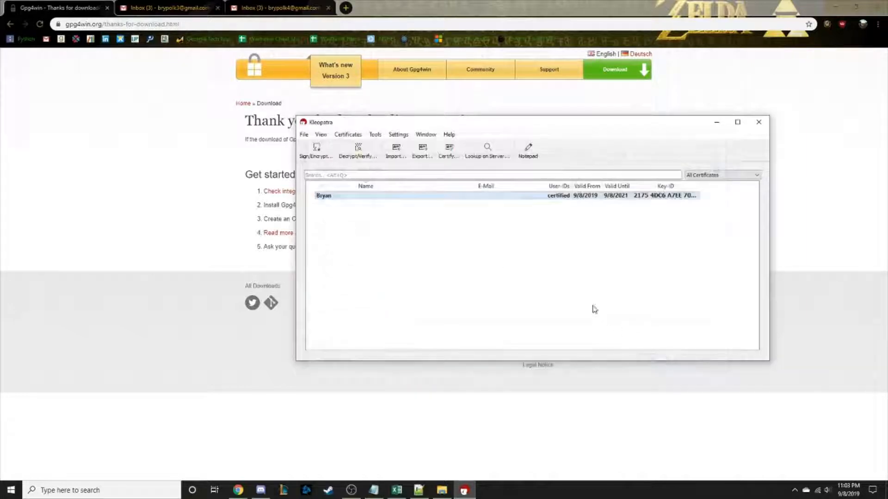
Export the secret key to a file named after the owner, confirming with the passphrase.
right_click(410, 196)
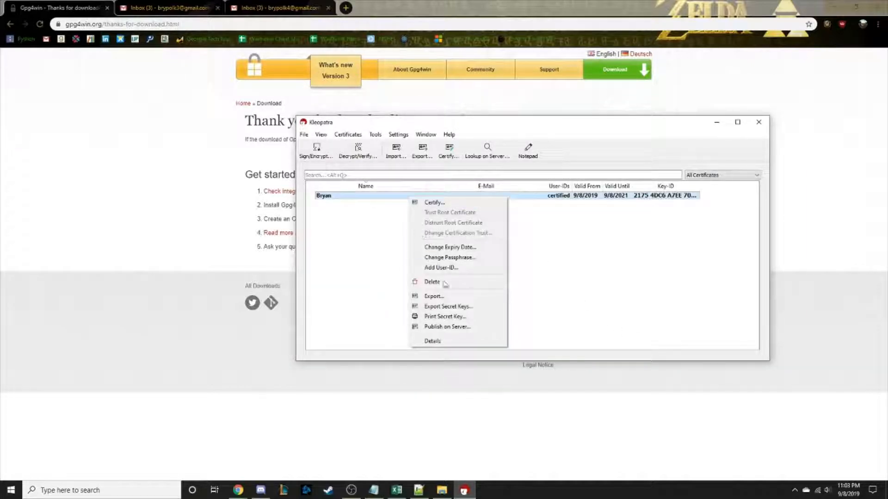
click(448, 307)
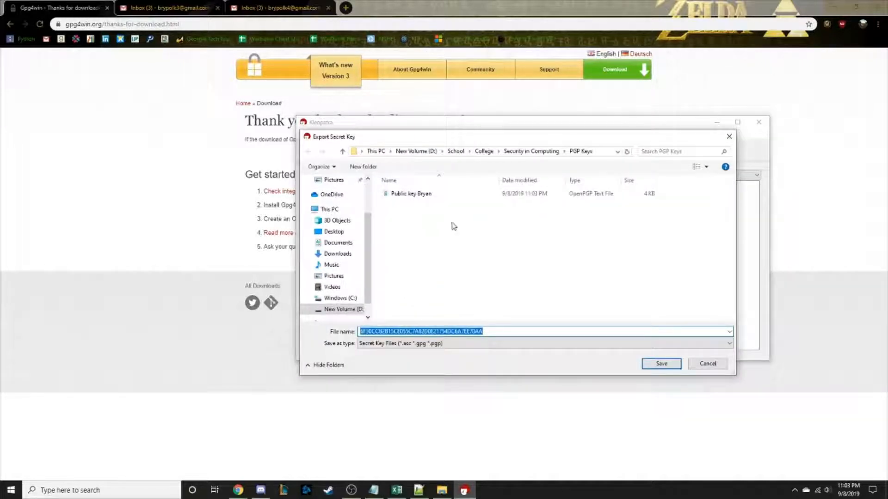
text(Pub)
text(rivate Key)
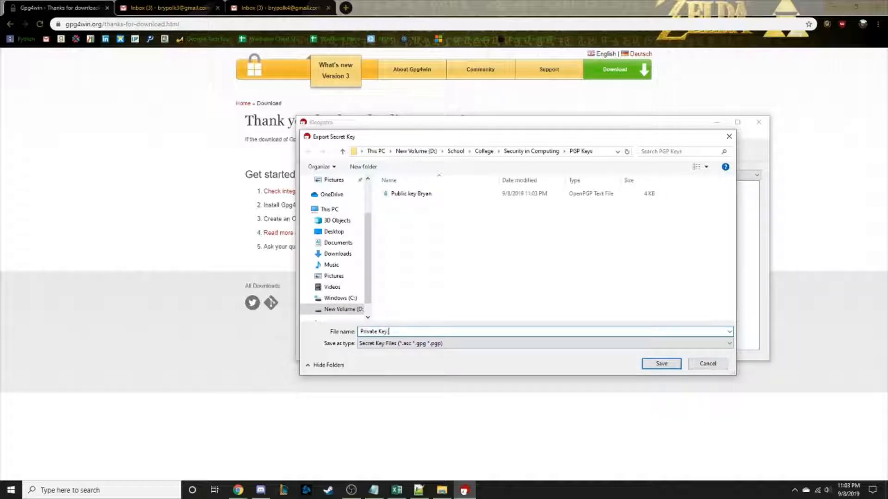
text( bRyan)
key(BackSpace)
key(BackSpace)
key(BackSpace)
key(BackSpace)
key(BackSpace)
text(Bryan)
key(Return)
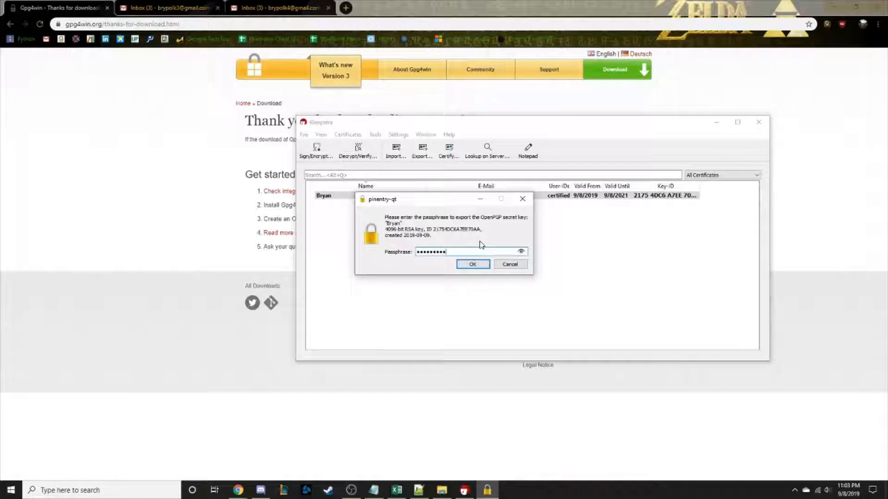
click(474, 264)
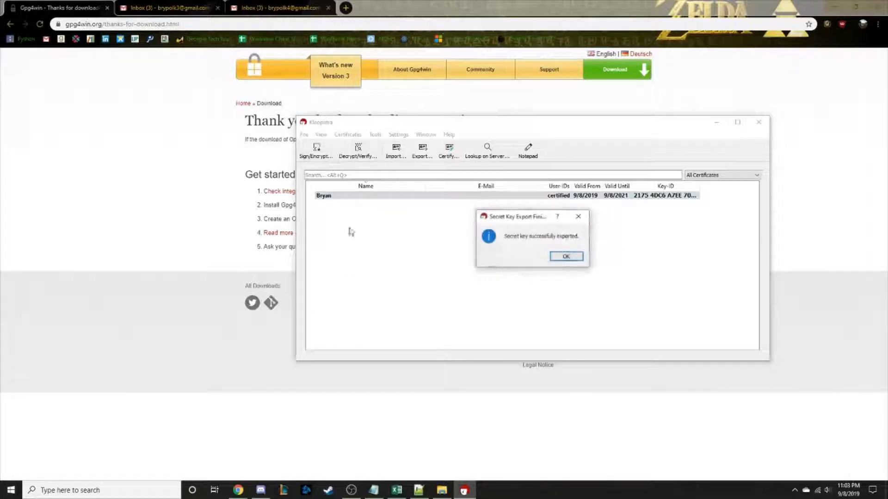
click(565, 257)
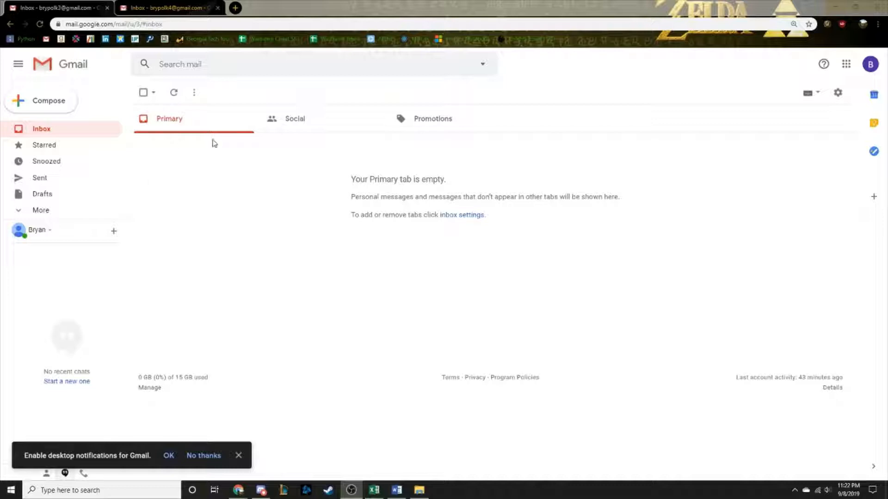
Switch between the two Gmail account tabs, then open a new blank message.
click(80, 8)
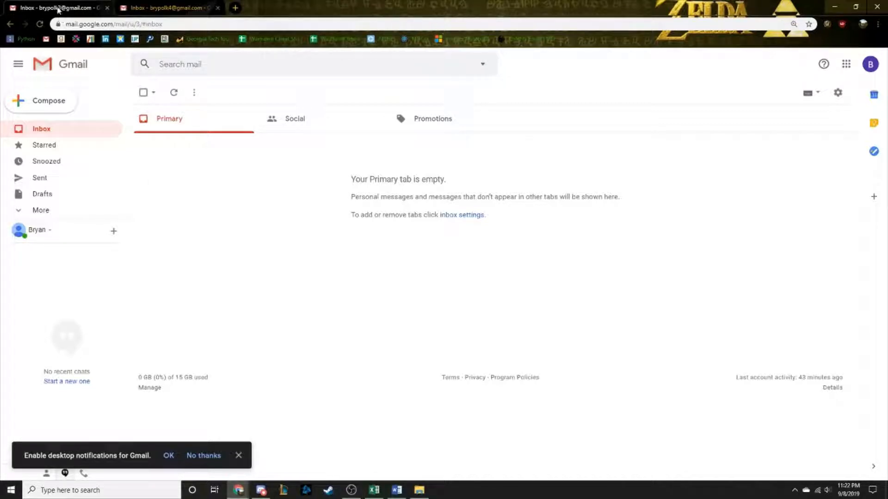
click(159, 14)
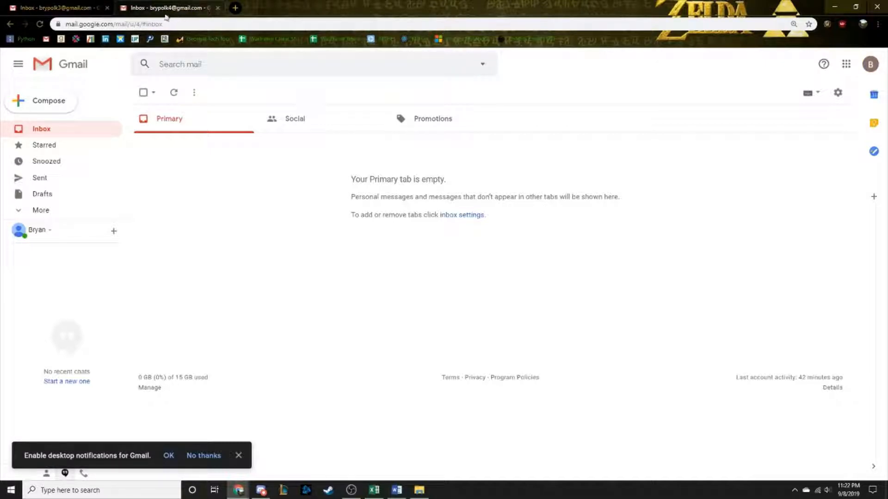
click(69, 8)
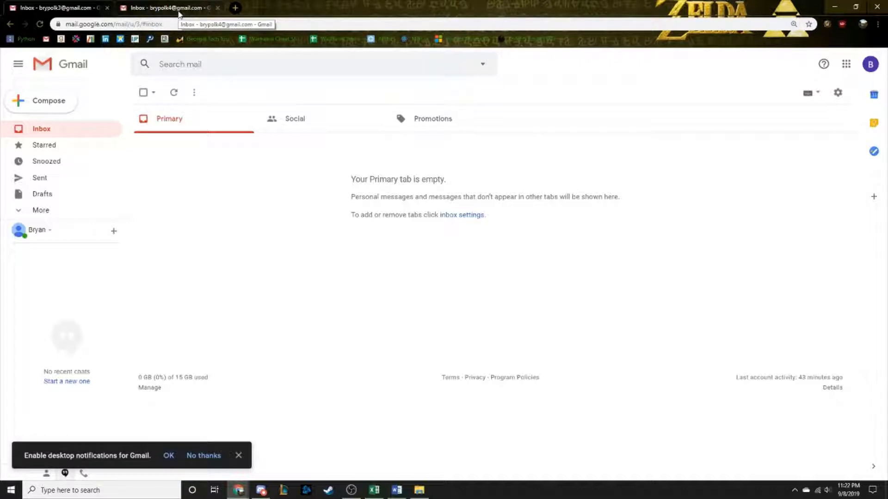
click(69, 109)
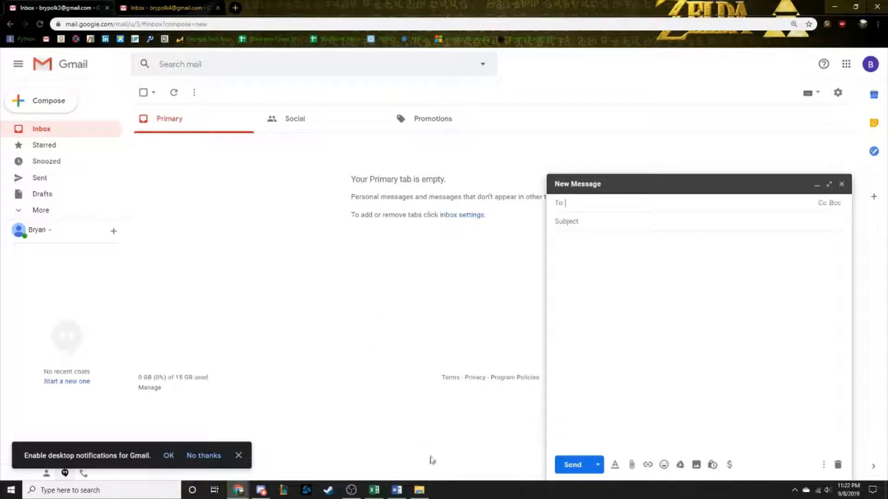
Attach the public key .asc file from the PGP Keys folder to the draft.
click(421, 492)
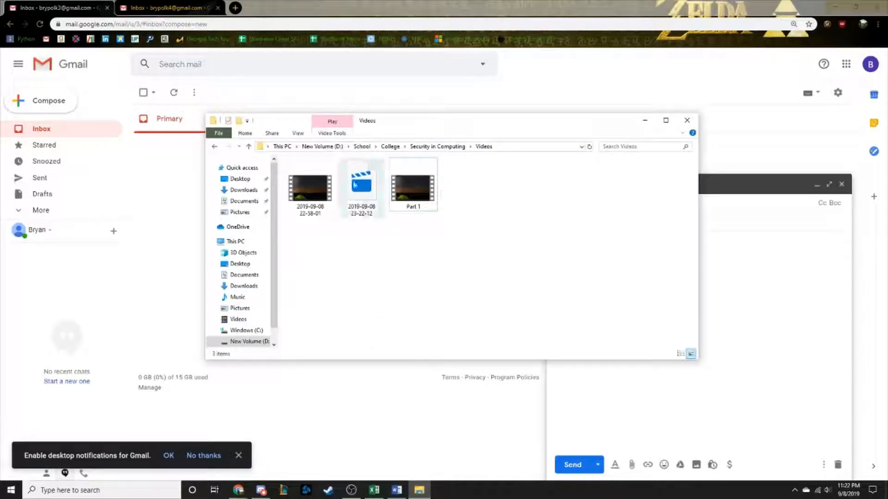
click(423, 146)
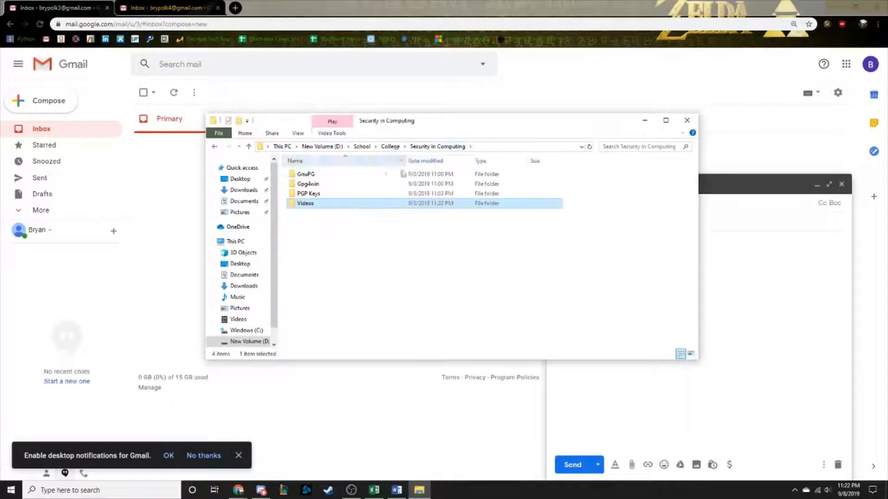
double_click(324, 193)
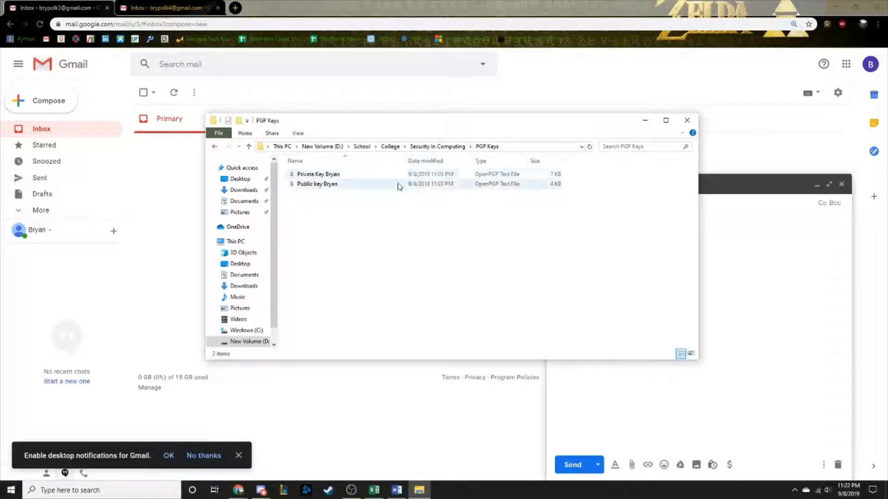
drag(467, 128, 307, 107)
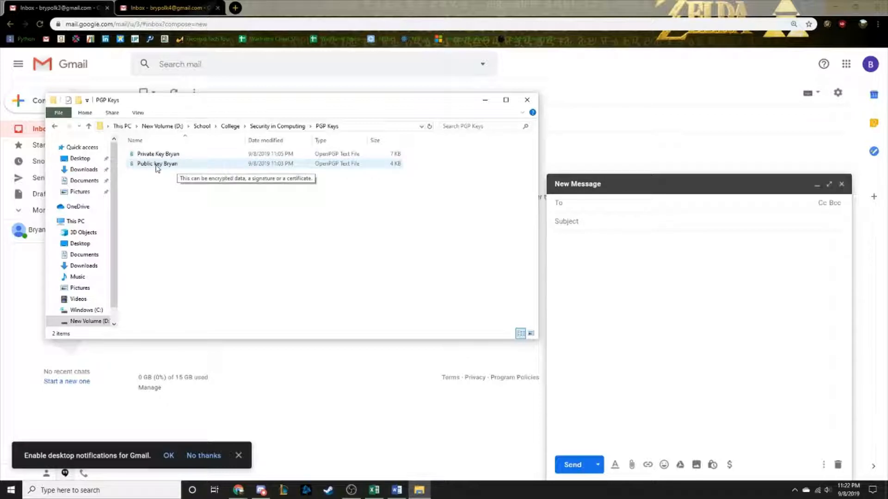
drag(157, 166, 605, 309)
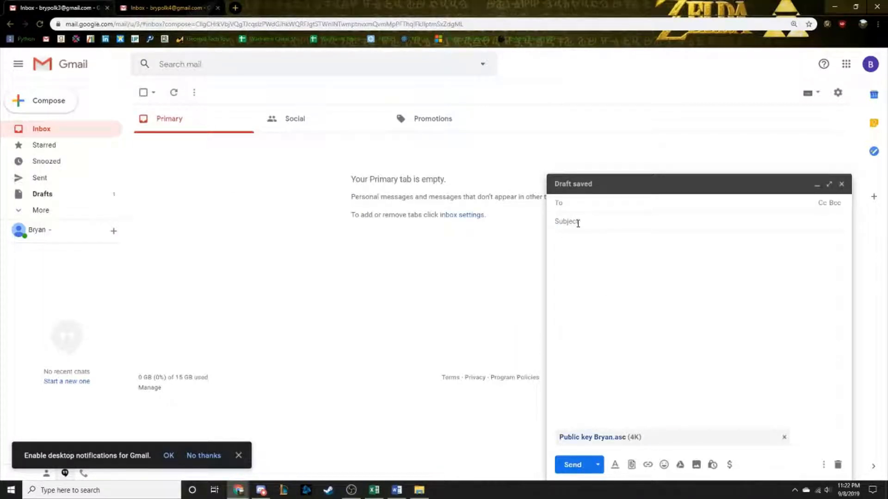
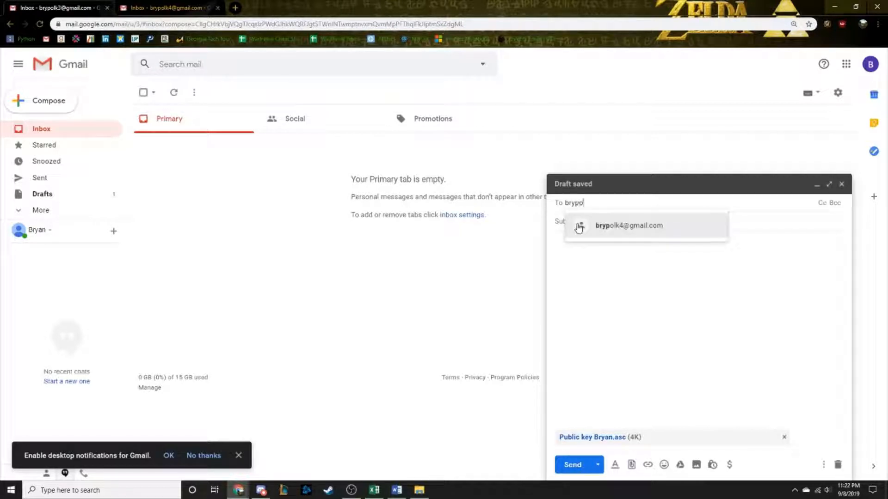
Address the email to the other Gmail account with subject 'Encryption Key' and send it.
key(Return)
click(578, 224)
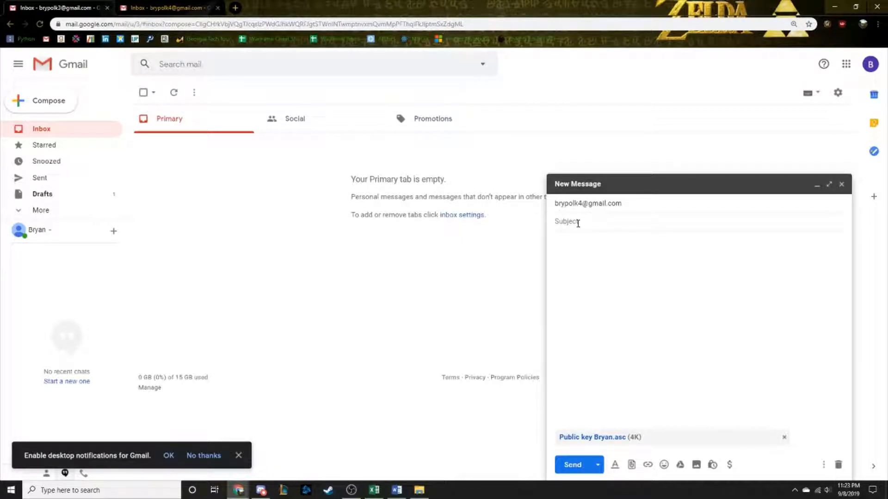
text(ncryption Key)
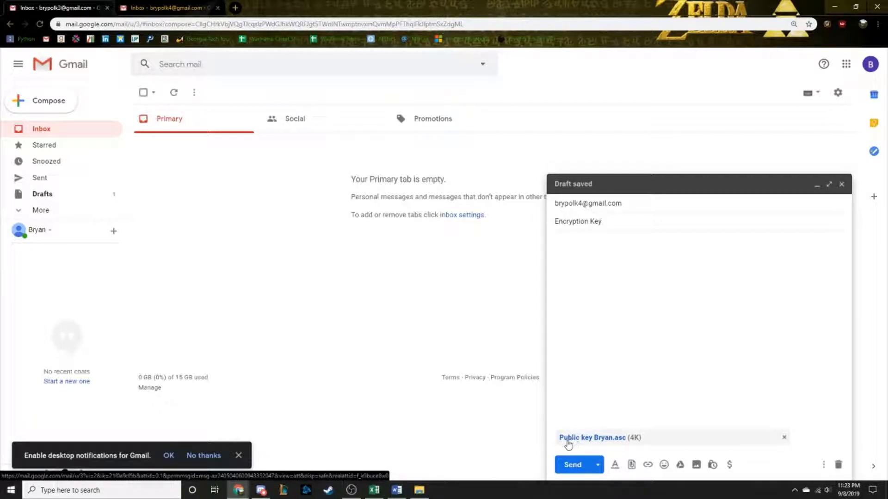
click(574, 465)
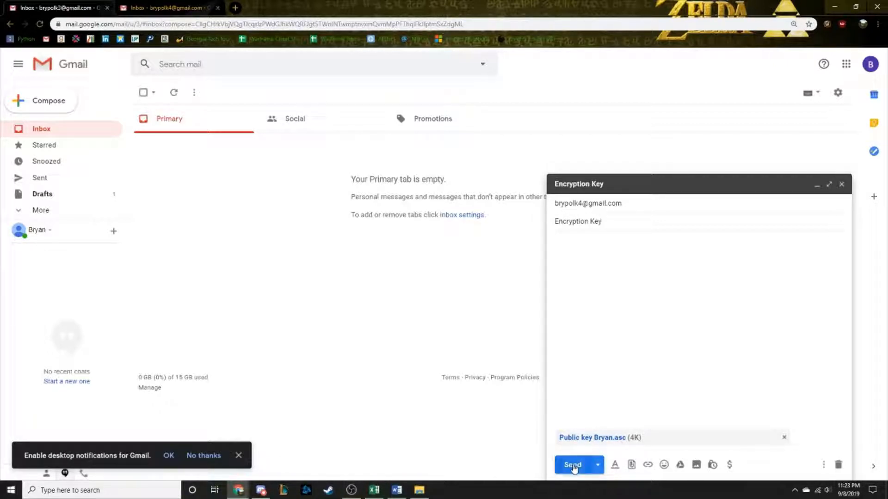
Switch to the receiving account's inbox and refresh until the Encryption Key email arrives.
click(164, 10)
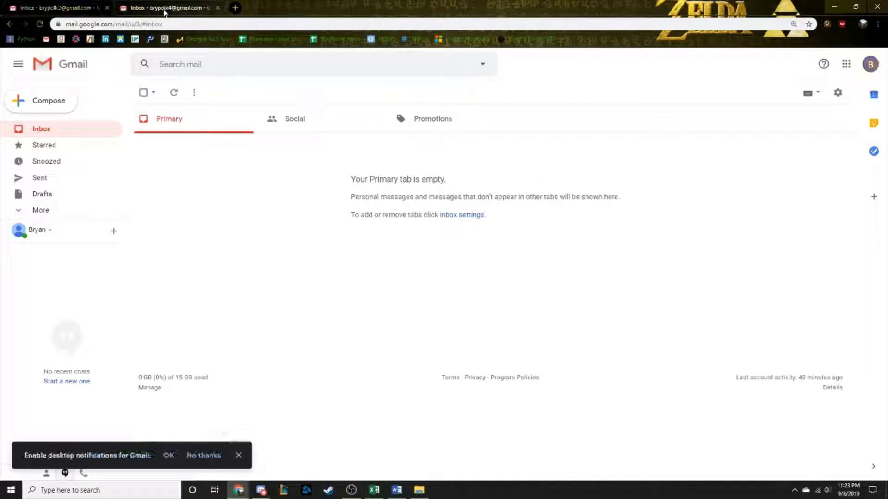
click(174, 92)
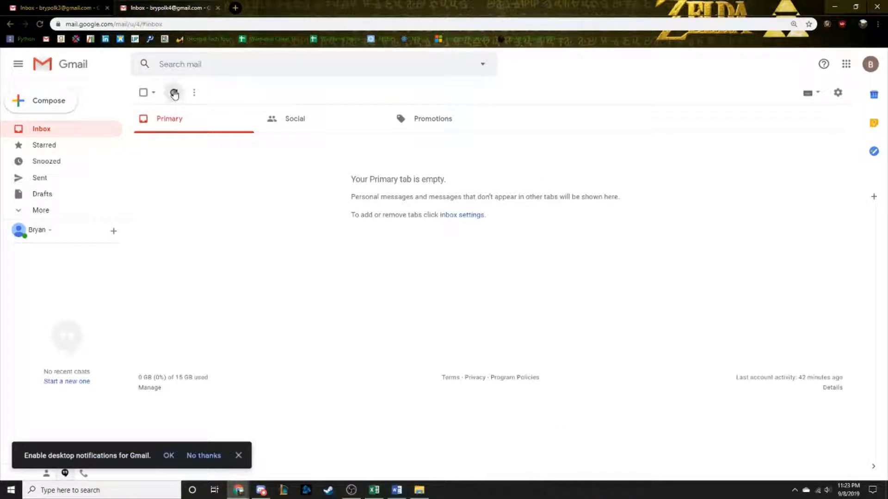
click(174, 94)
click(174, 94)
click(174, 95)
click(175, 94)
click(174, 95)
click(175, 95)
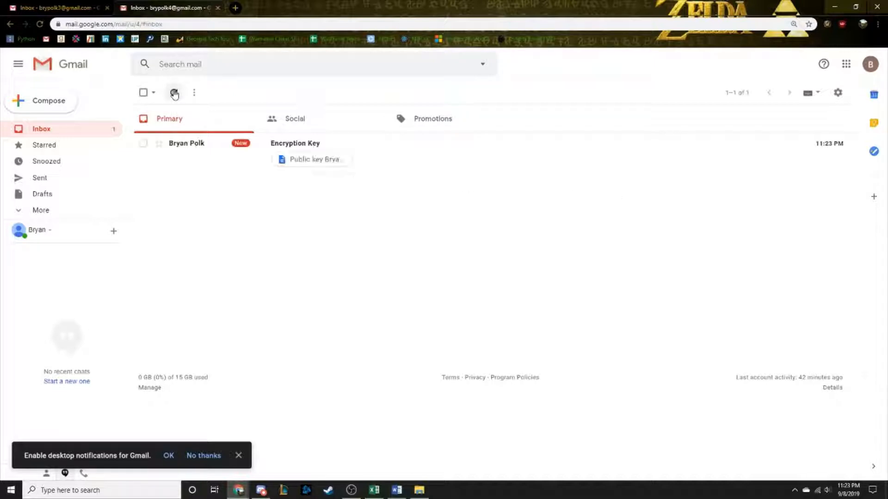
Open the Encryption Key email and download its public key .asc attachment.
click(226, 148)
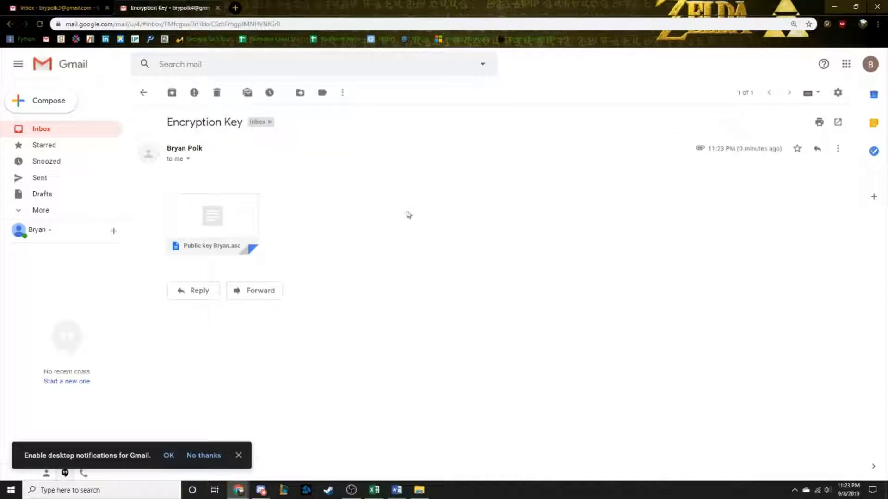
mouse_move(222, 226)
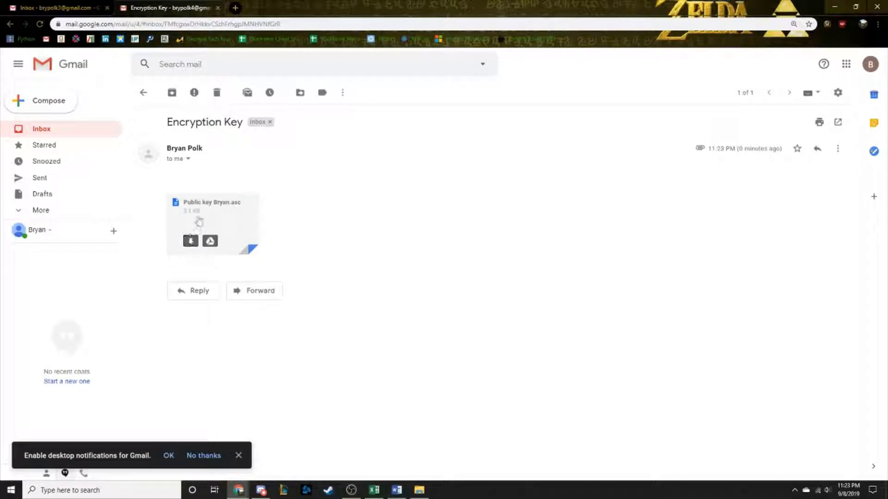
click(190, 241)
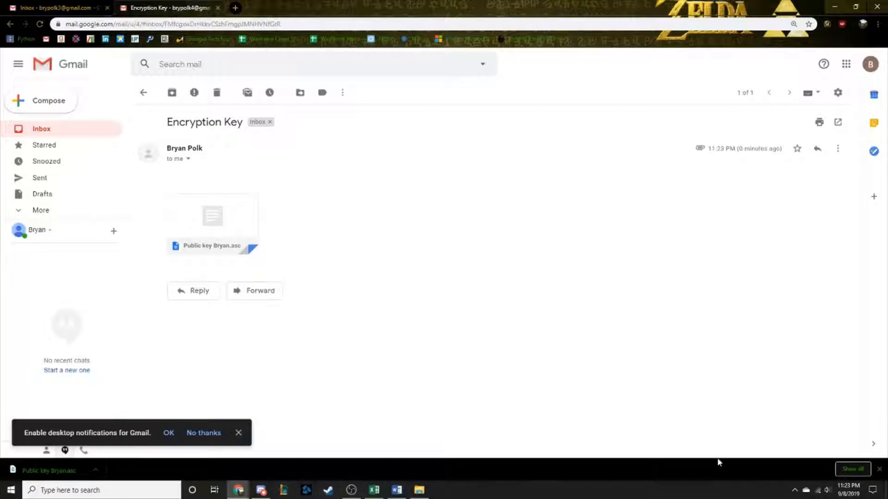
Open Kleopatra's certificate manager from the system tray.
click(794, 491)
click(767, 472)
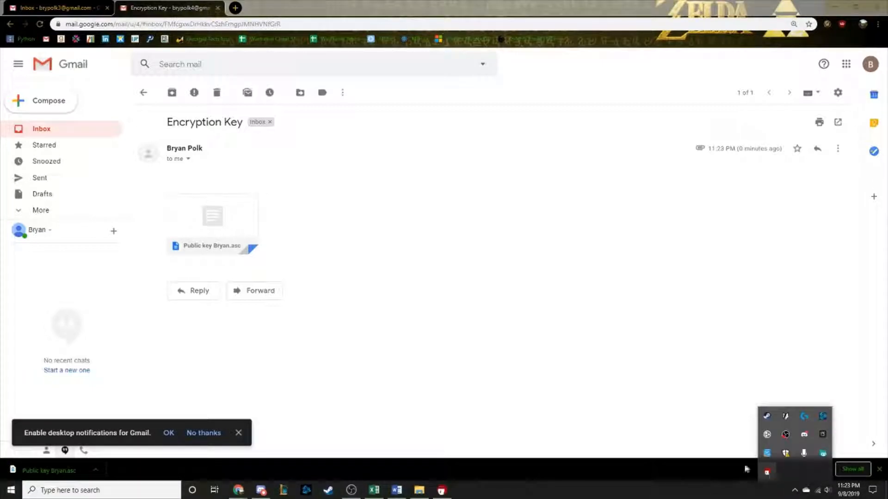
click(447, 493)
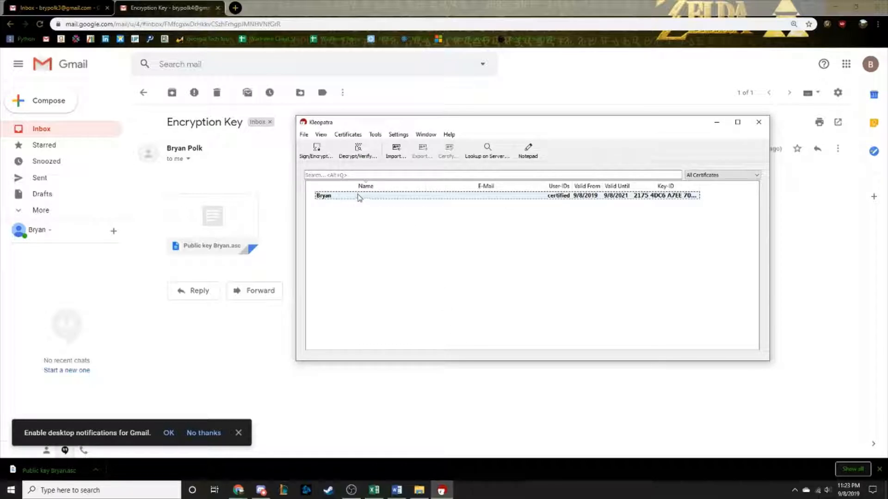
Start importing the downloaded public key file from Downloads, then cancel the import.
click(395, 148)
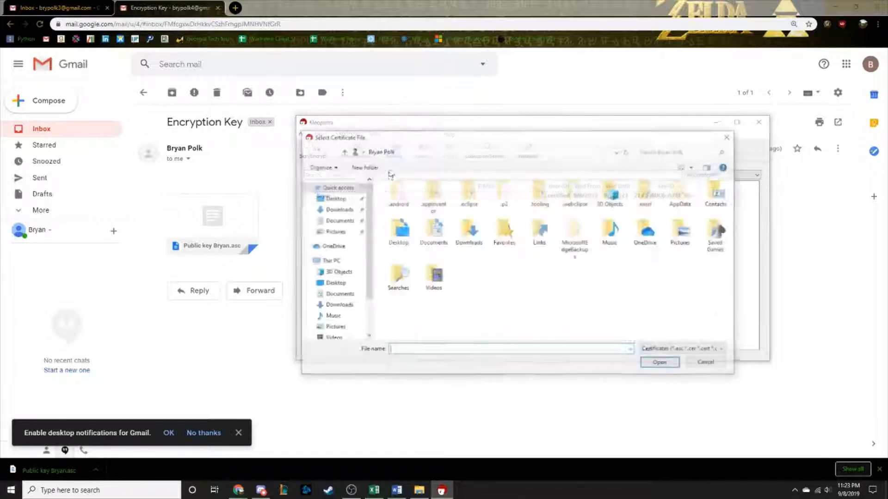
click(331, 212)
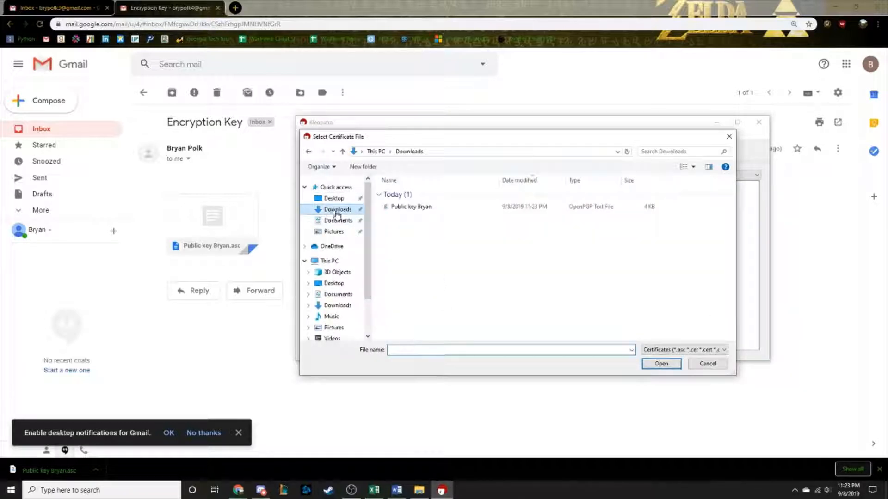
click(443, 212)
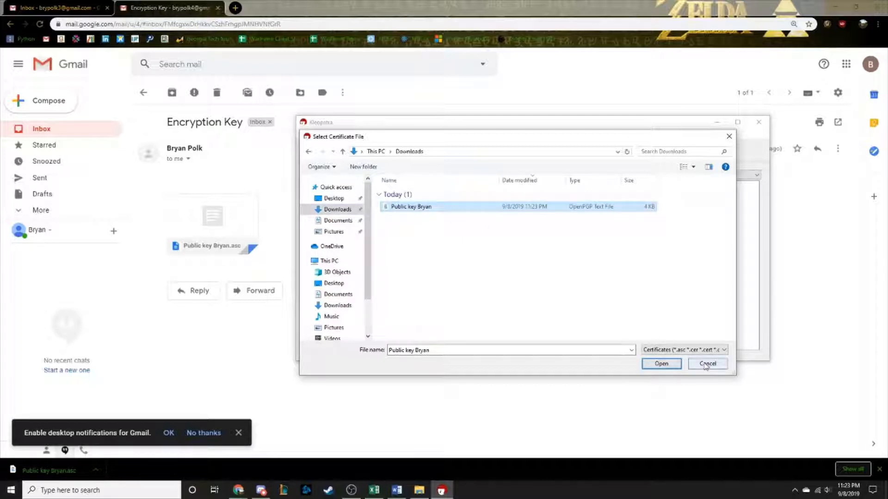
click(707, 364)
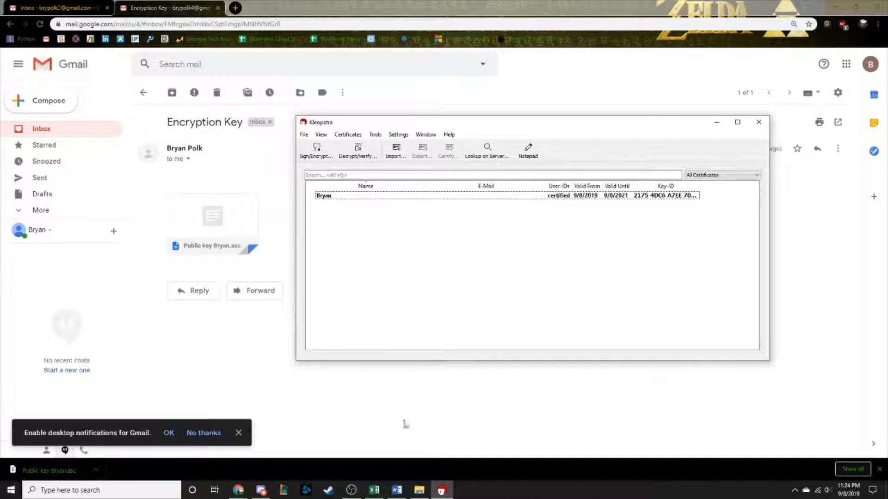
click(397, 491)
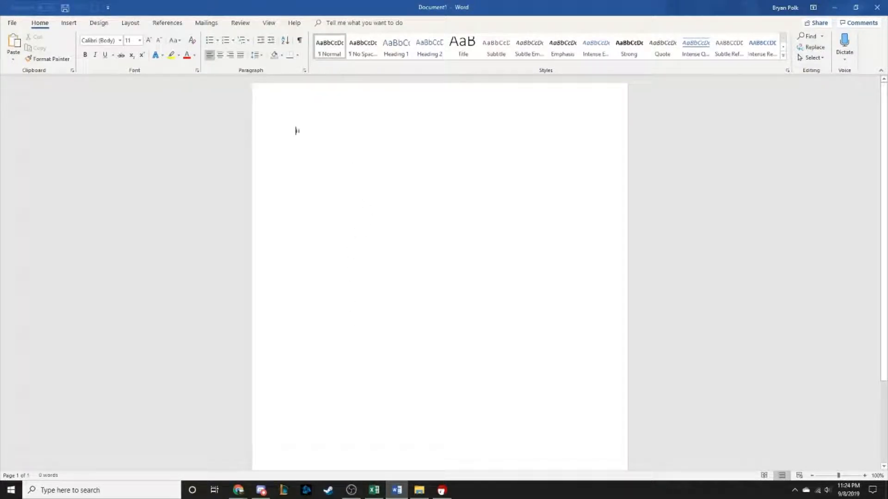
Type a one-line greeting to the recipient in Word and copy that line.
text(Hi Jim this )
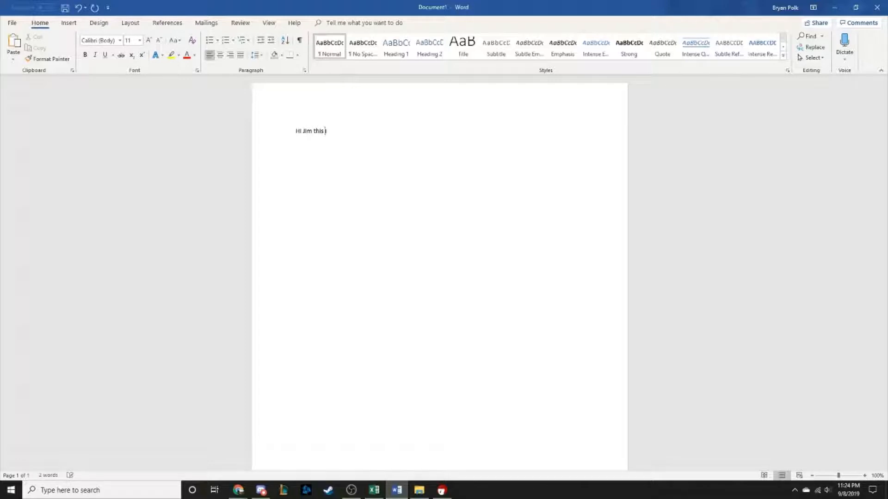
text(is John)
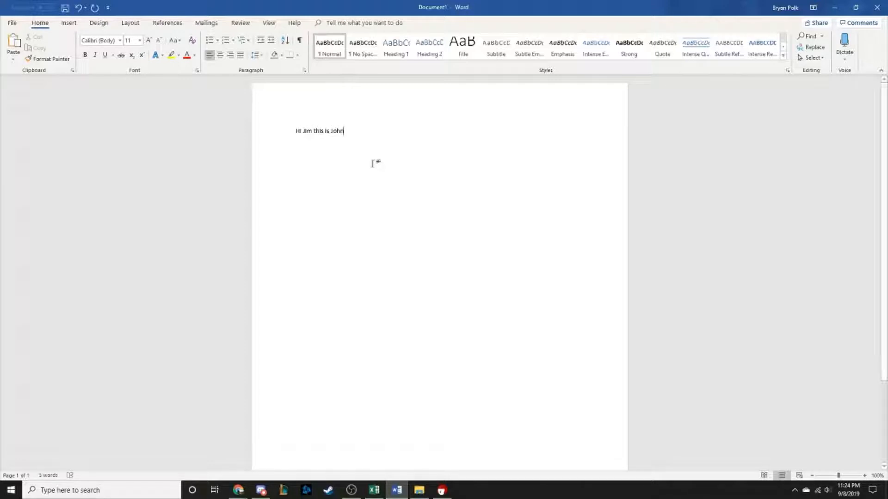
drag(346, 131, 238, 131)
right_click(321, 142)
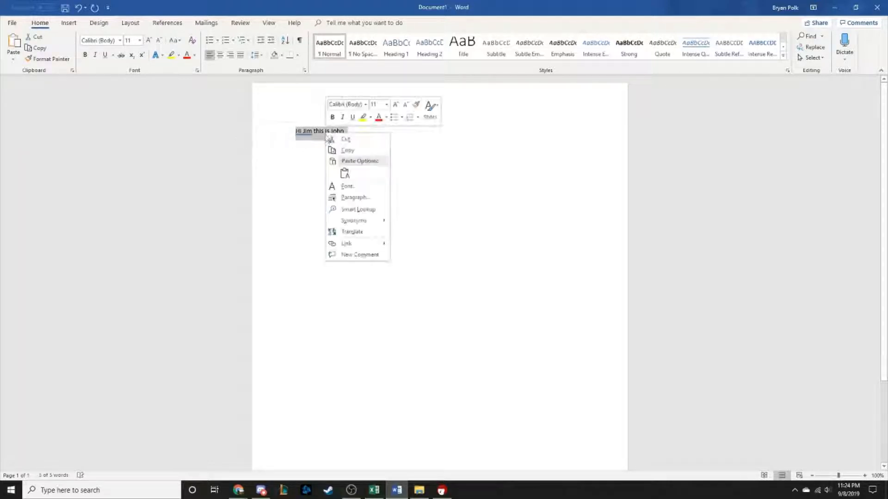
click(342, 150)
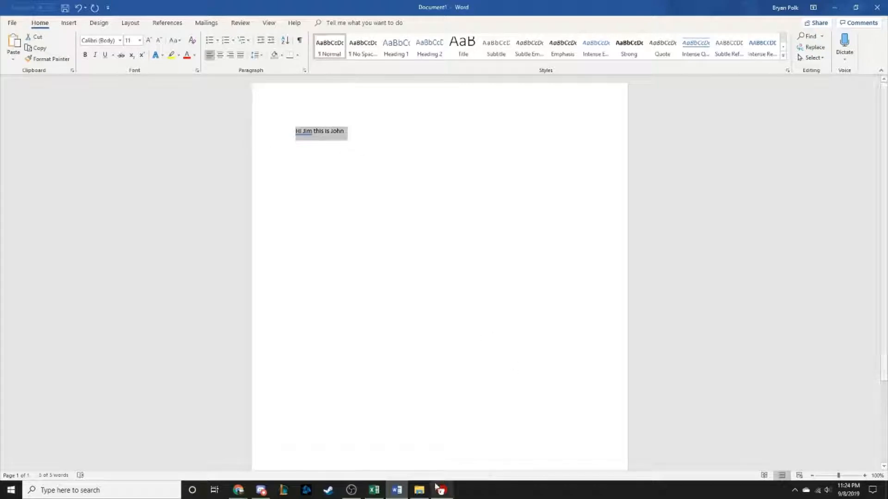
click(440, 491)
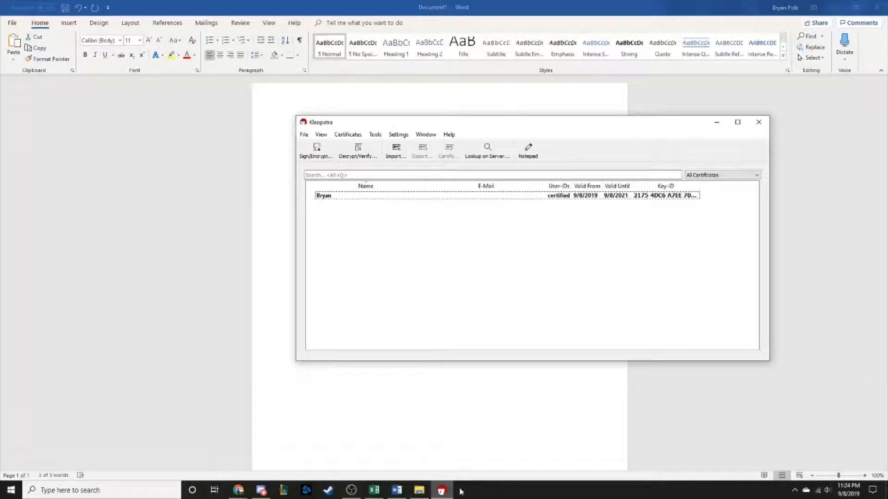
Run Kleopatra's tray Clipboard > Encrypt action on the copied greeting.
click(795, 491)
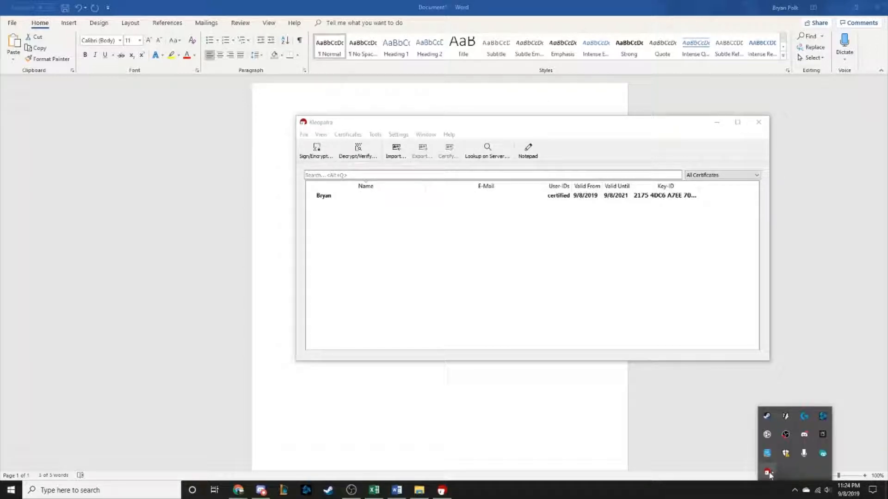
right_click(767, 474)
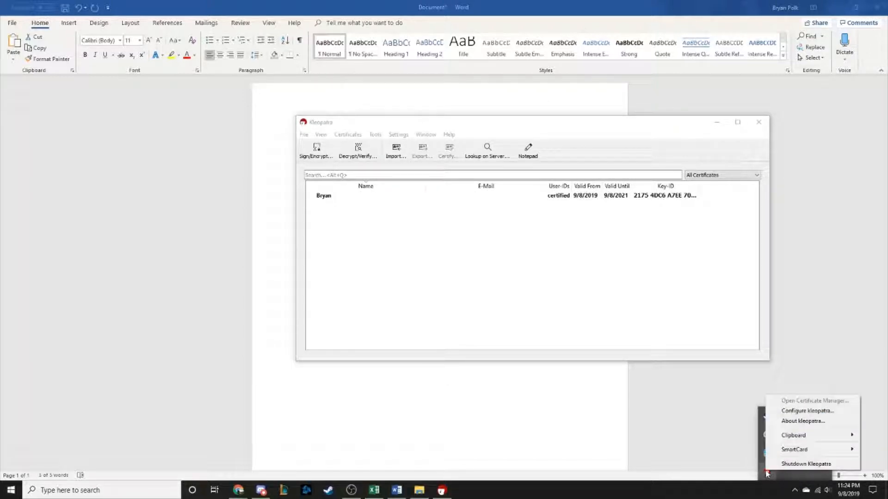
mouse_move(780, 441)
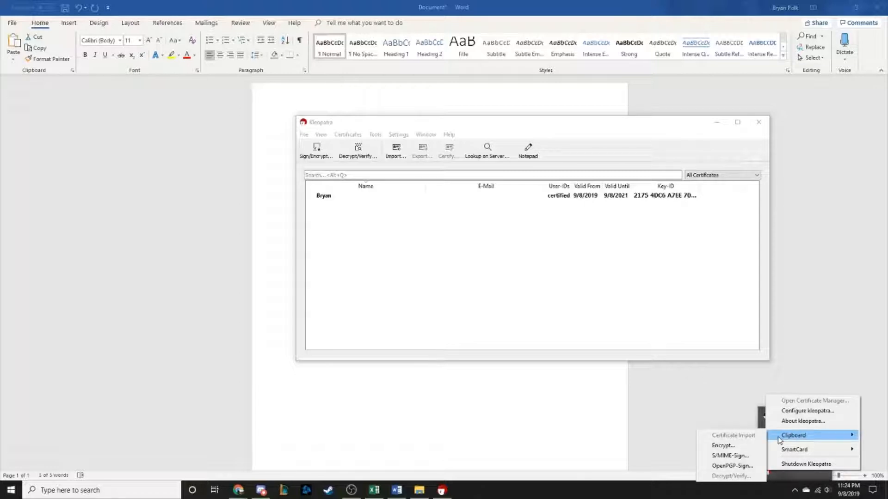
click(749, 448)
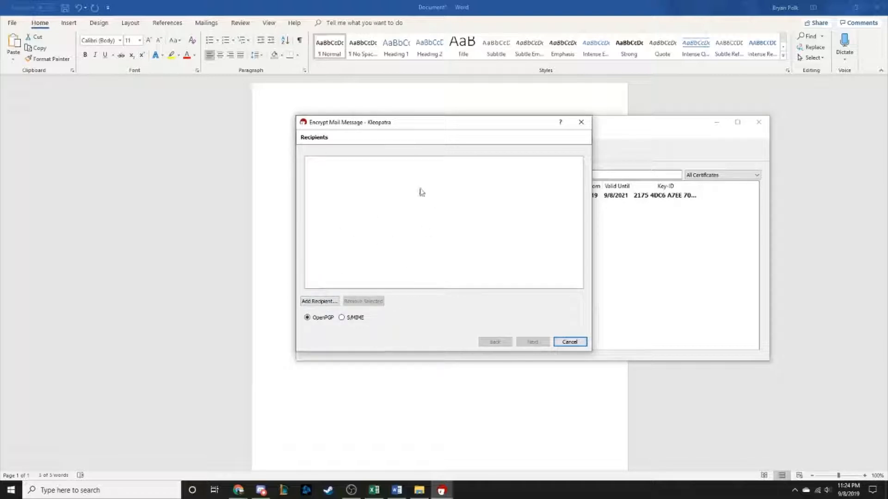
Add the only available certificate as recipient, encrypt, and close the results.
click(308, 302)
click(363, 222)
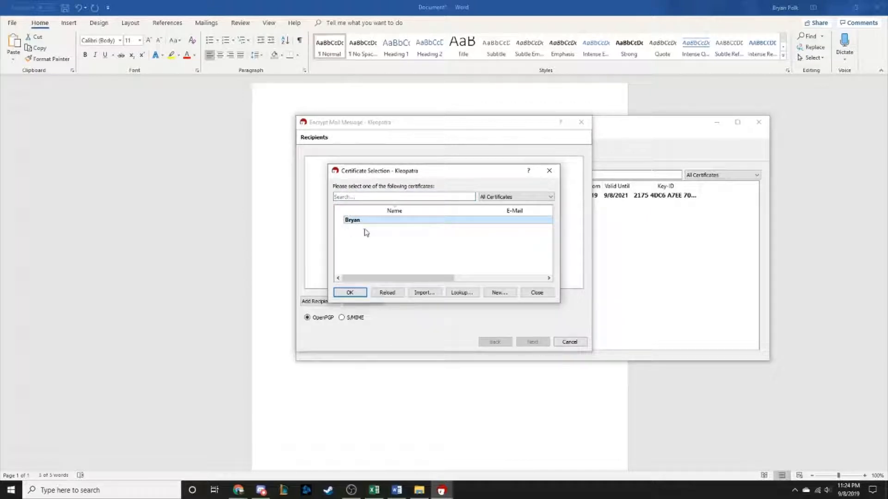
click(347, 295)
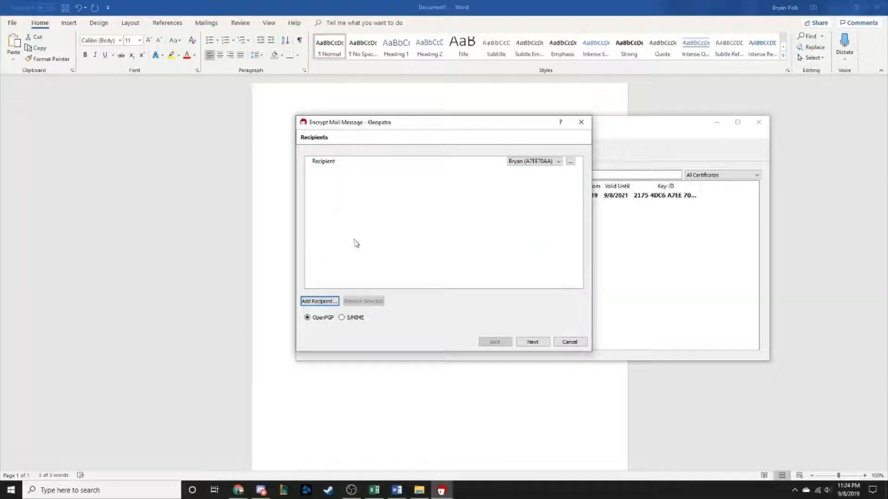
click(533, 343)
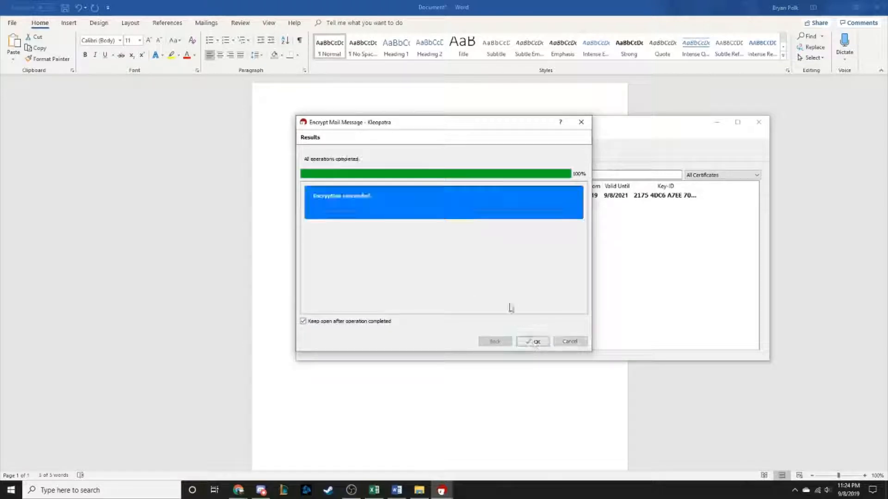
click(540, 343)
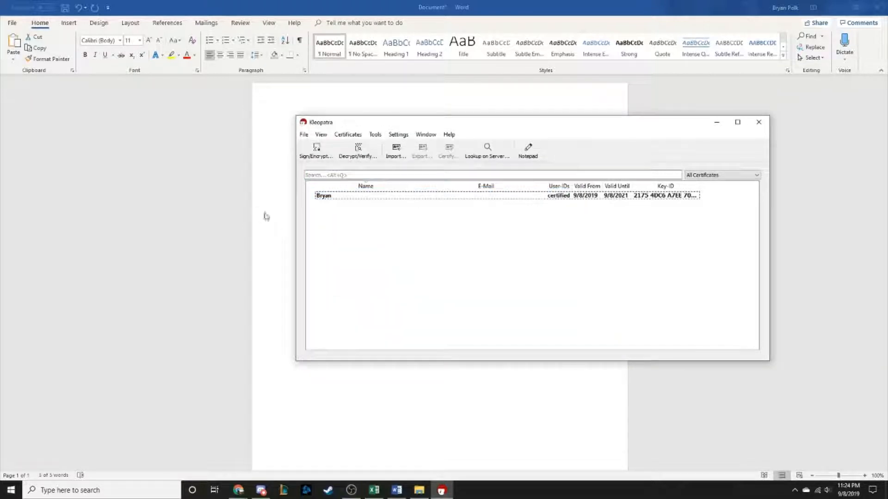
click(266, 216)
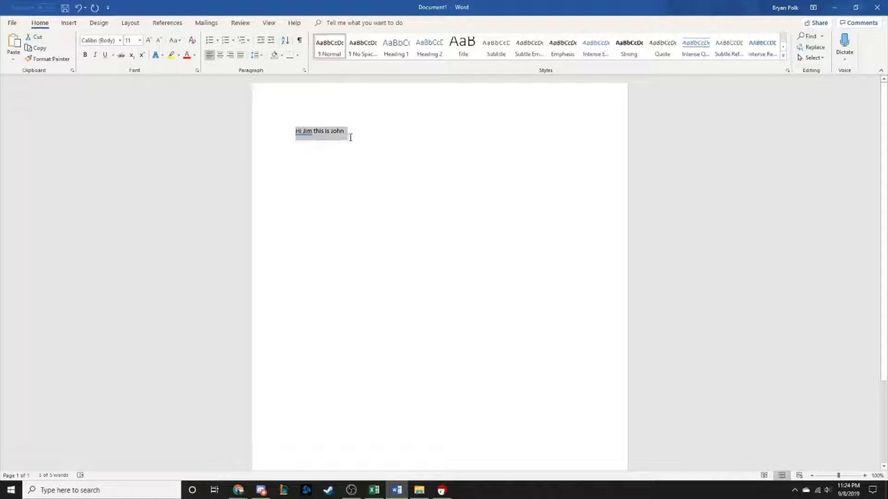
Paste the encrypted PGP block over the greeting in Word and copy the whole block.
key(ctrl+v)
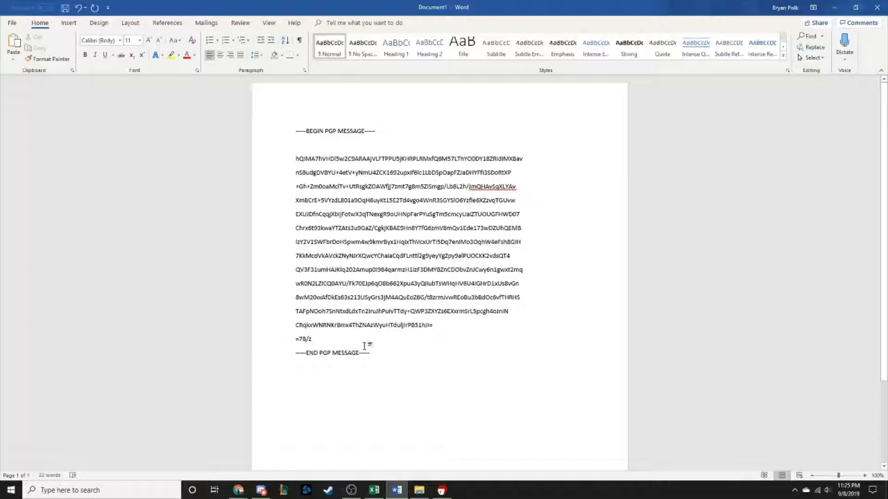
drag(370, 353, 278, 136)
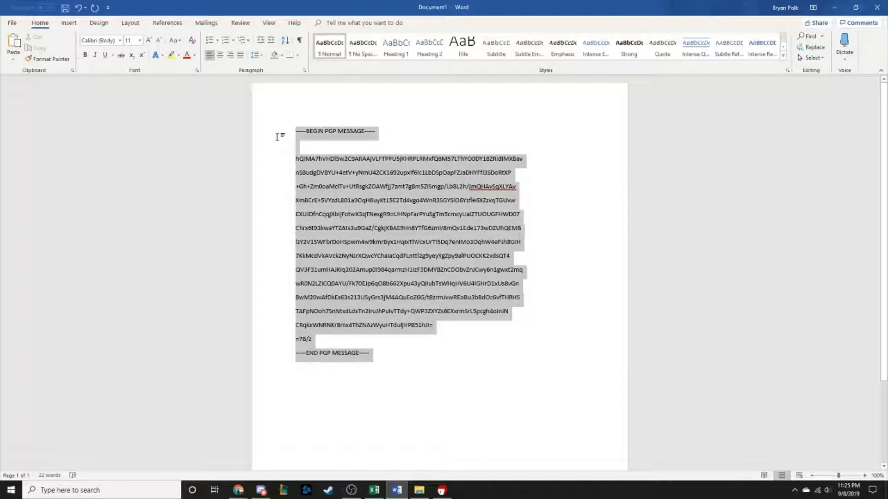
right_click(300, 134)
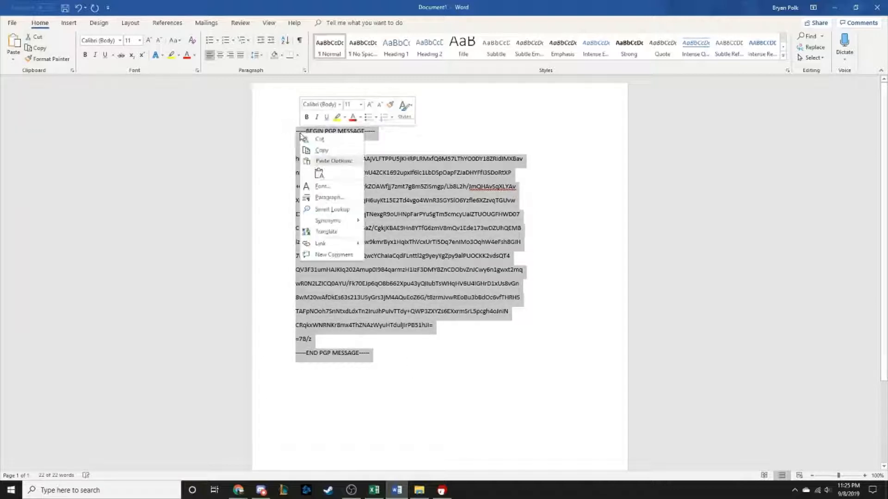
click(321, 149)
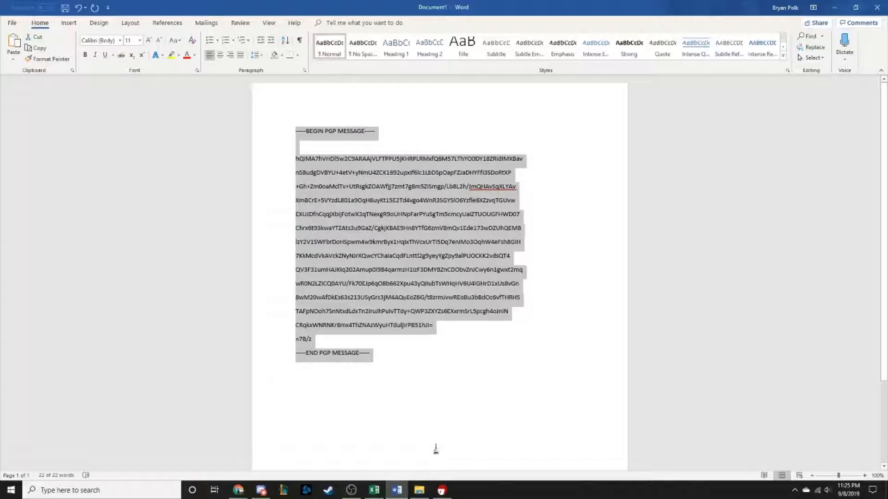
click(238, 490)
click(313, 446)
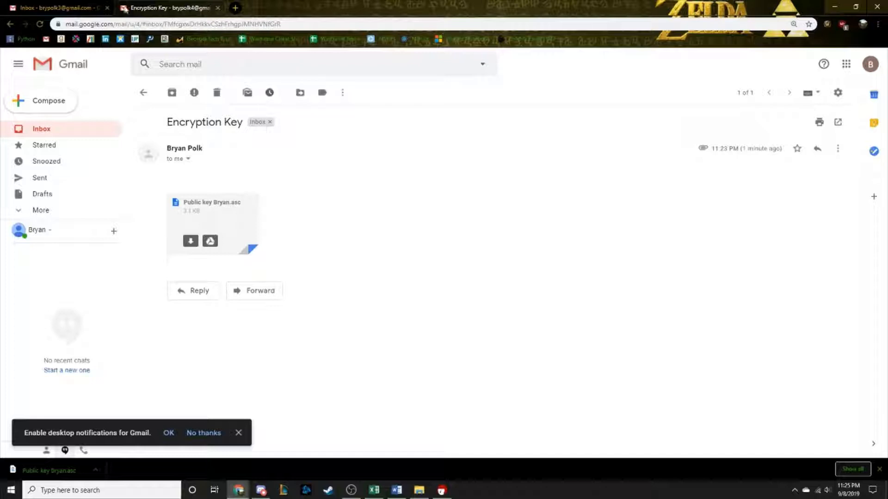
Email the pasted PGP block to the other account with subject 'Encrypted Message'.
click(143, 93)
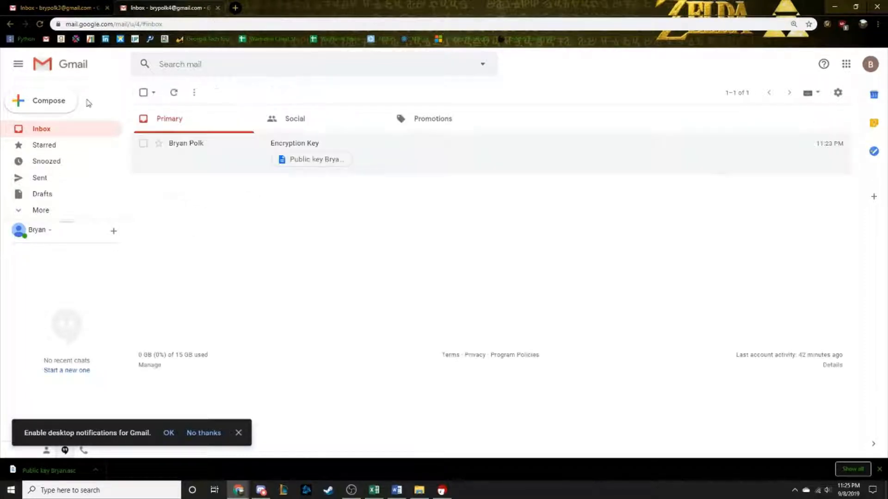
click(48, 101)
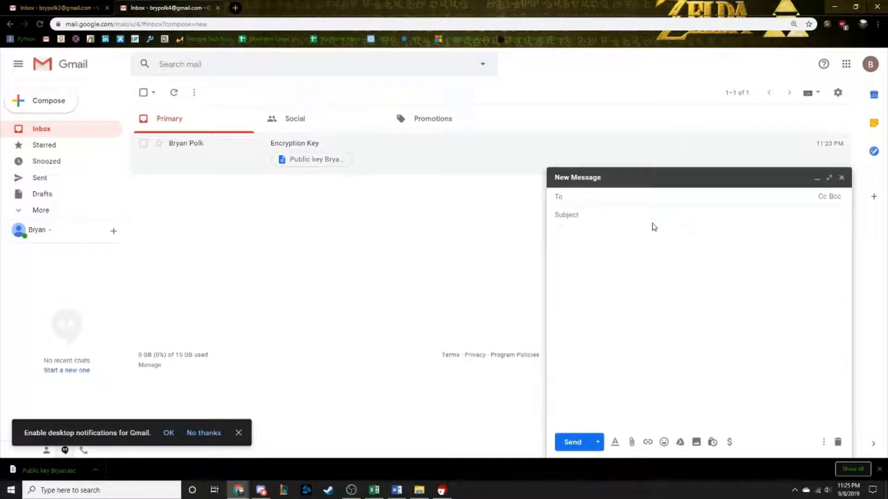
text(bry)
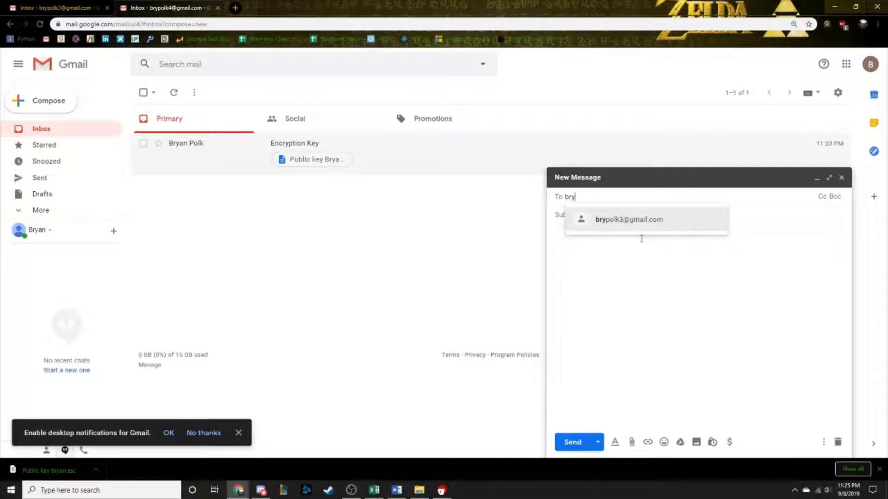
click(628, 221)
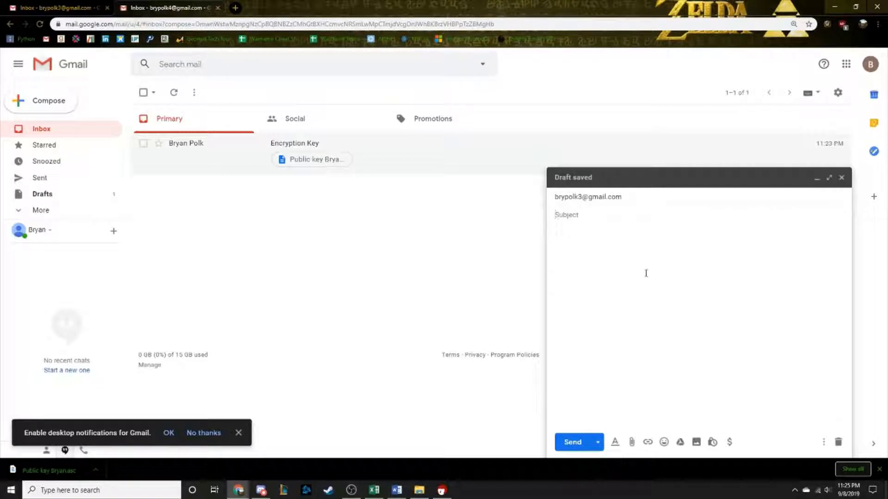
text(Encrypted Message)
key(Tab)
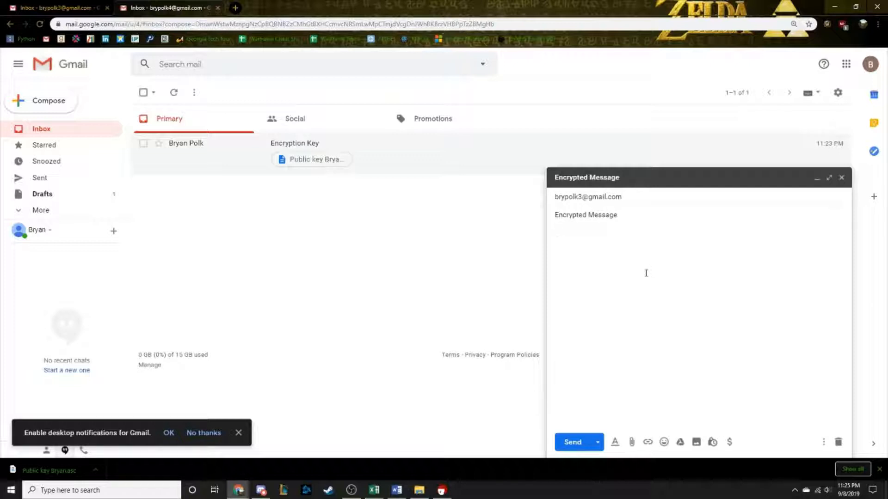
key(ctrl+v)
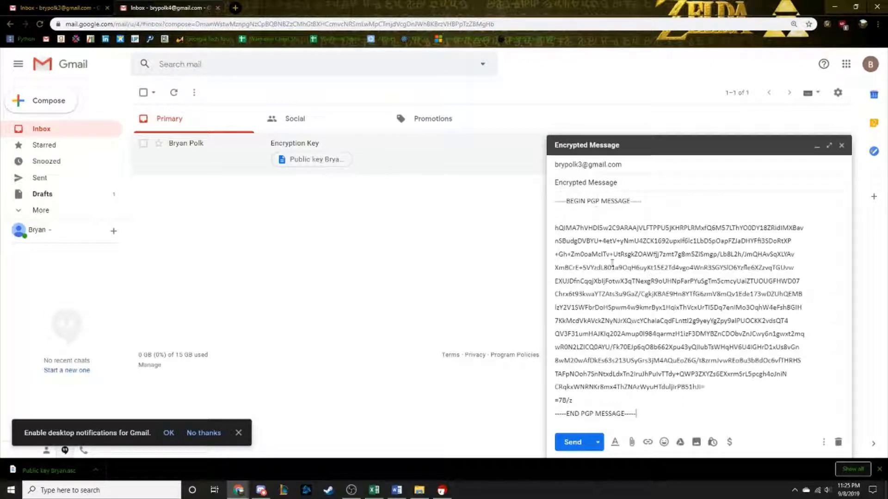
click(572, 442)
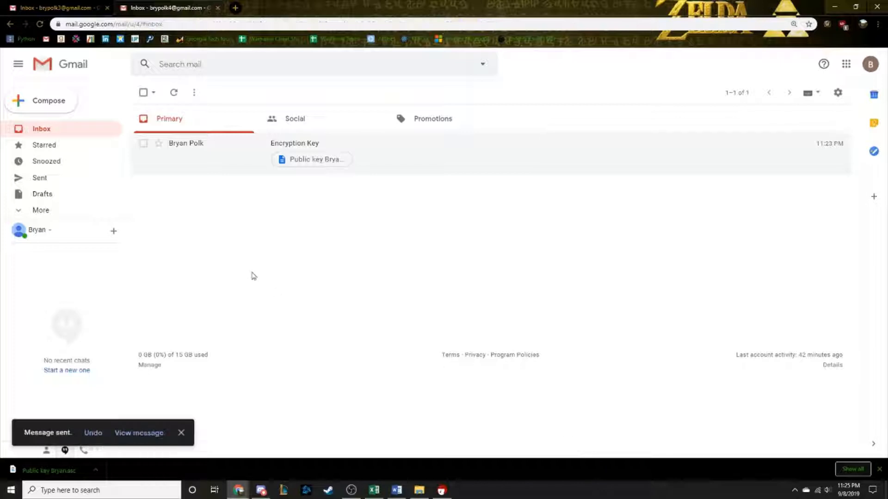
click(56, 7)
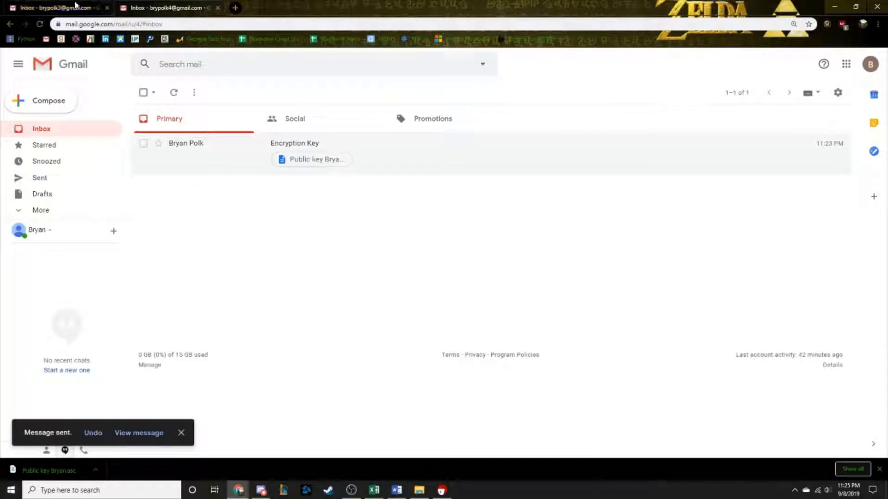
Refresh the receiving inbox until the Encrypted Message email arrives, dismissing the notifications prompt.
click(173, 93)
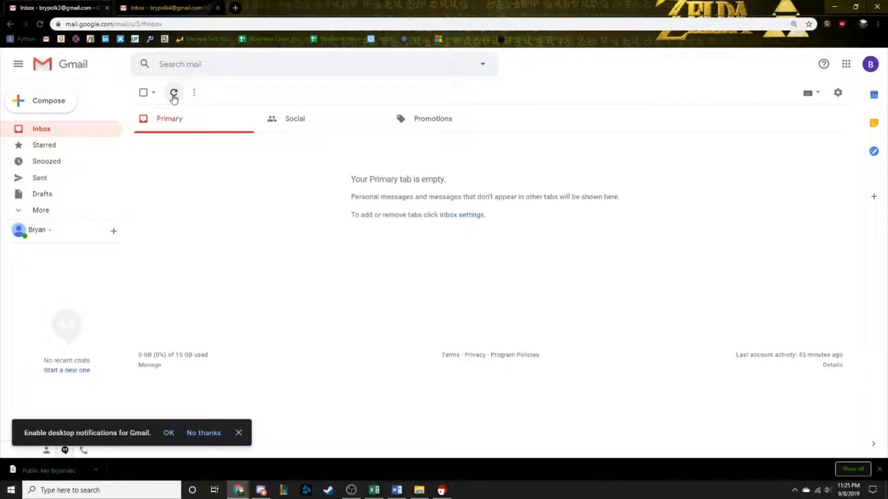
click(174, 93)
click(174, 93)
click(174, 97)
click(174, 97)
click(174, 97)
click(238, 433)
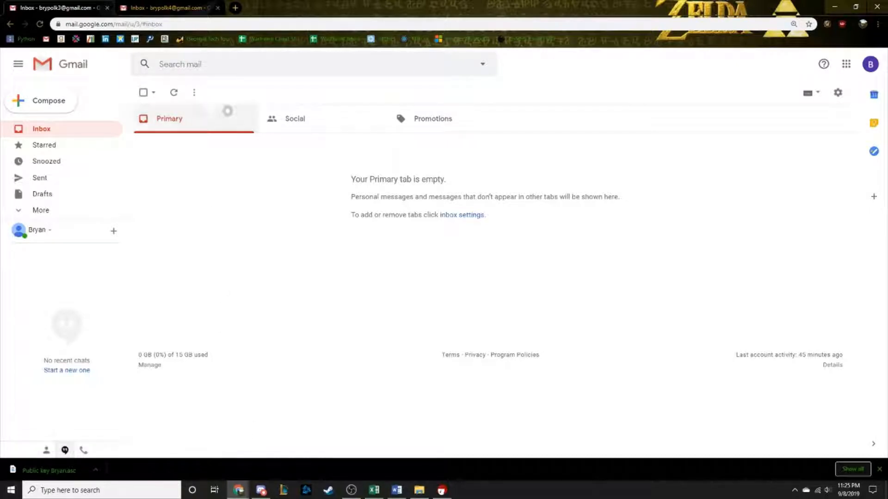
click(175, 92)
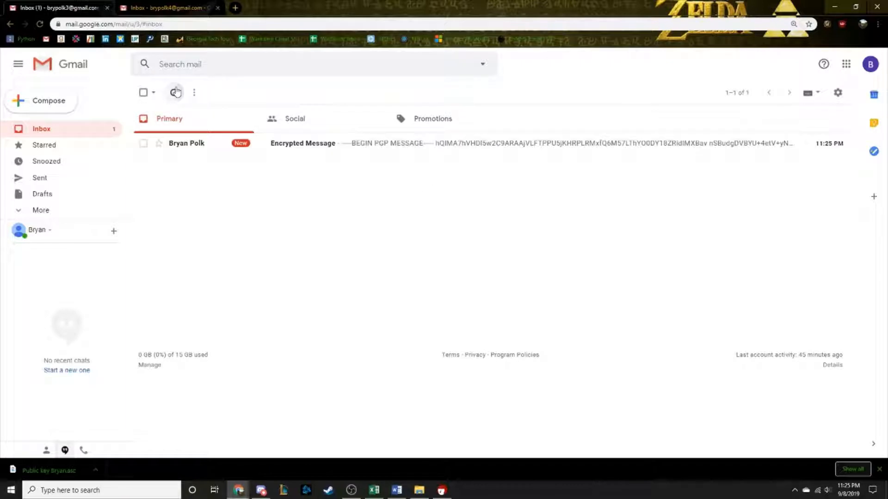
Open the Encrypted Message email and copy its full PGP message text.
click(209, 144)
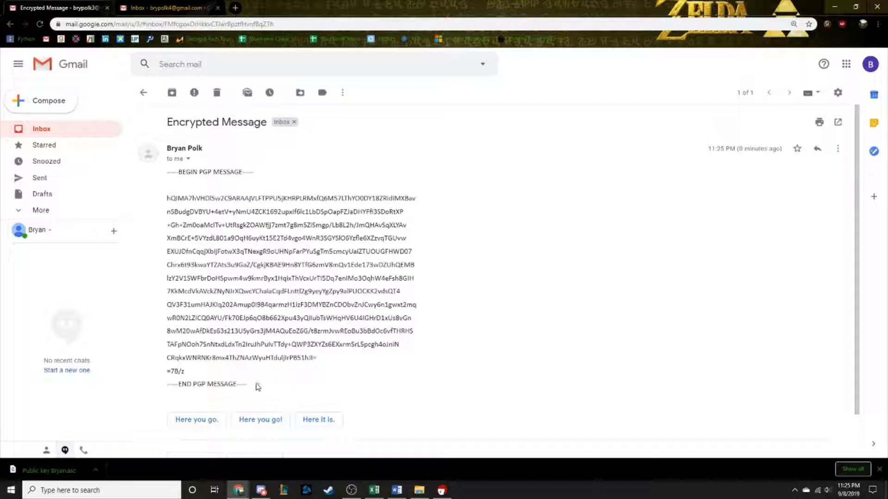
drag(167, 172, 250, 384)
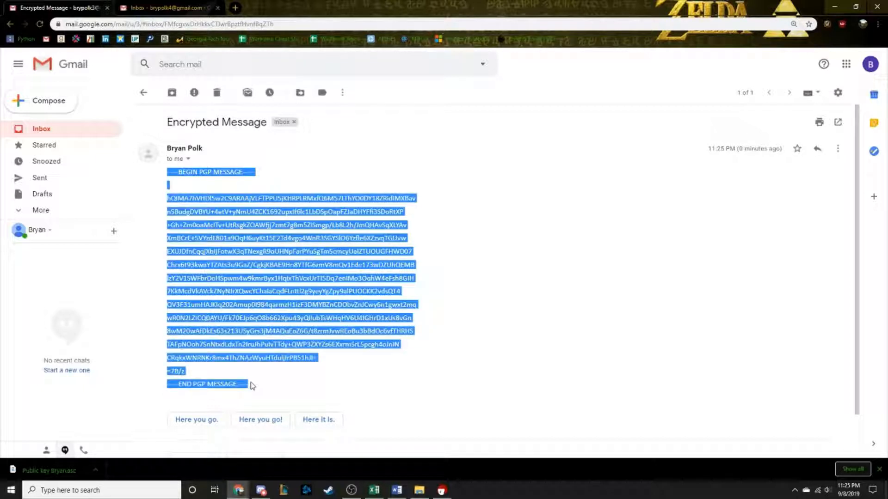
right_click(215, 279)
click(235, 286)
click(795, 490)
Decrypt the clipboard's PGP message with Kleopatra's Decrypt/Verify, entering the key passphrase.
right_click(766, 472)
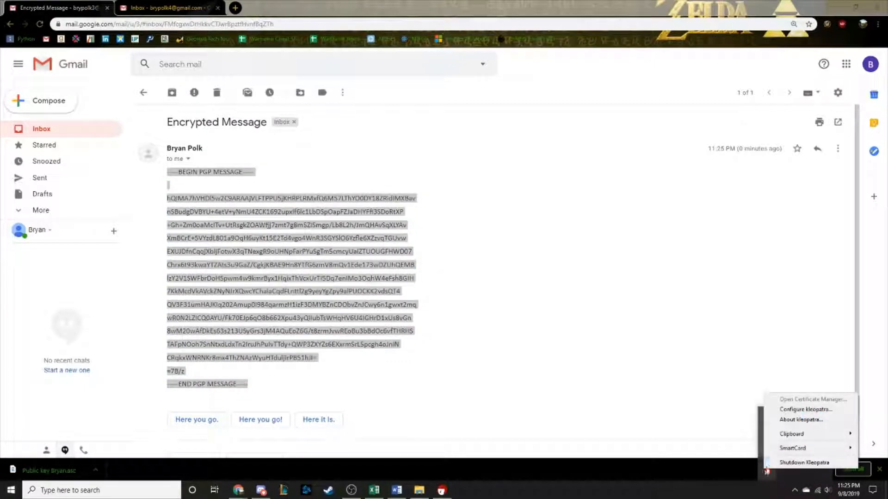
mouse_move(783, 439)
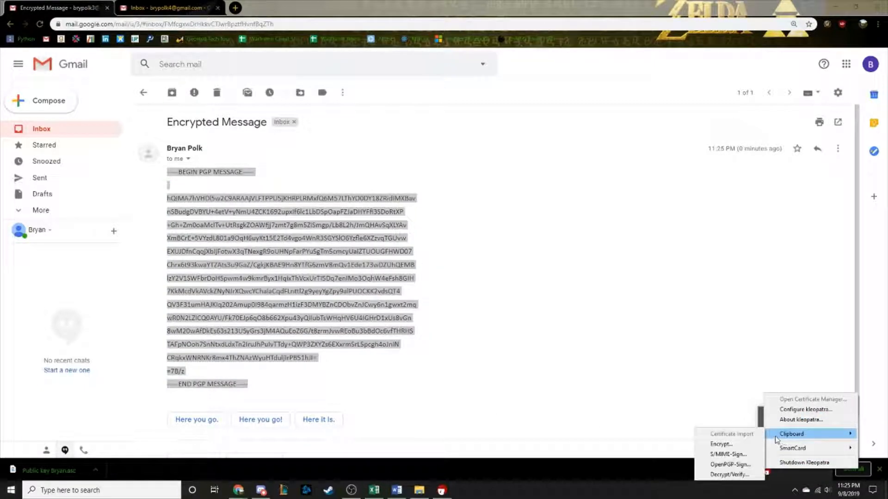
click(739, 476)
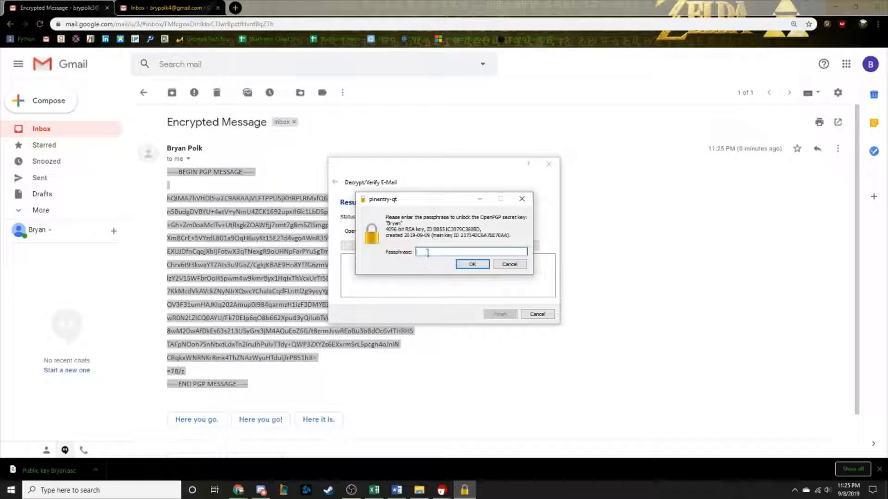
text(******)
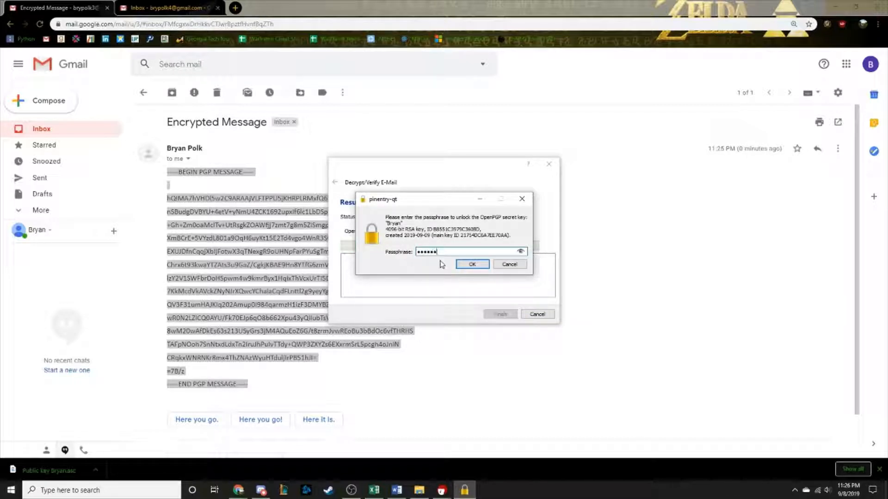
click(472, 265)
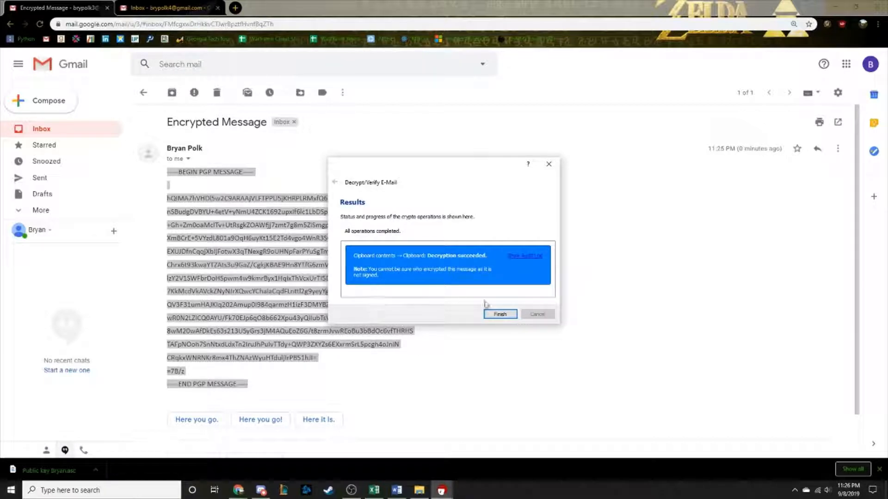
click(498, 315)
click(362, 317)
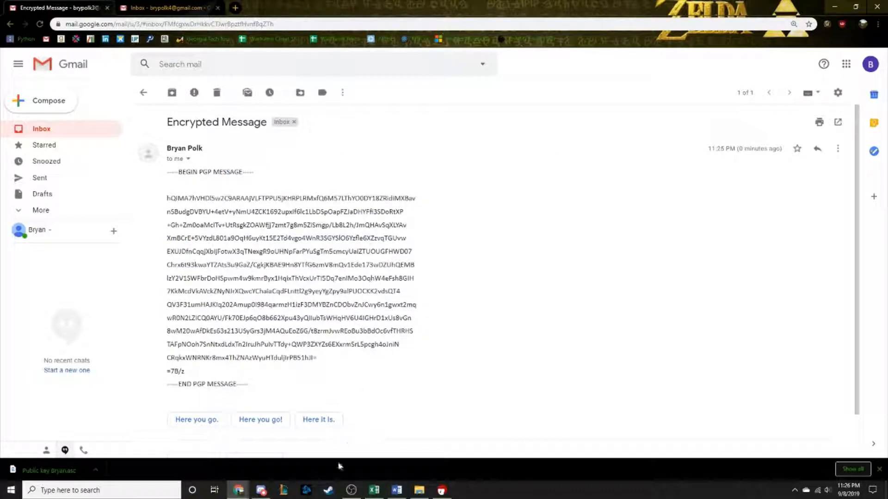
Delete the PGP block in Word and paste the decrypted plain-text greeting instead.
click(397, 489)
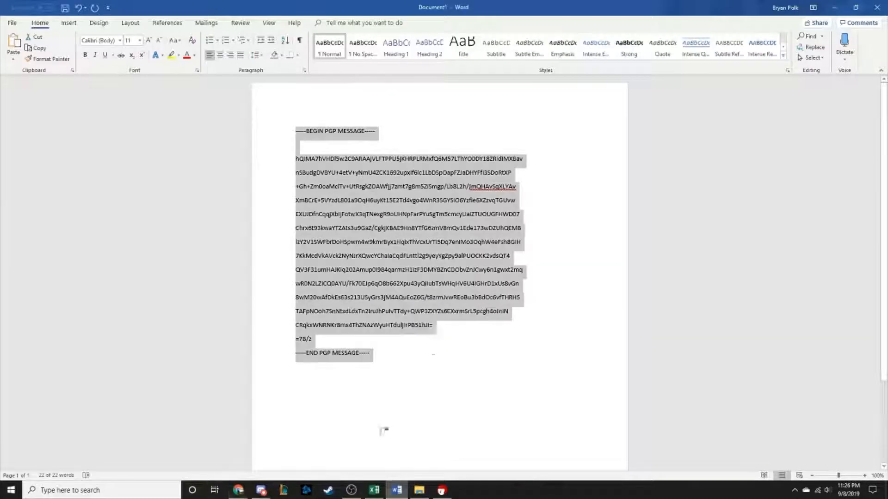
key(Delete)
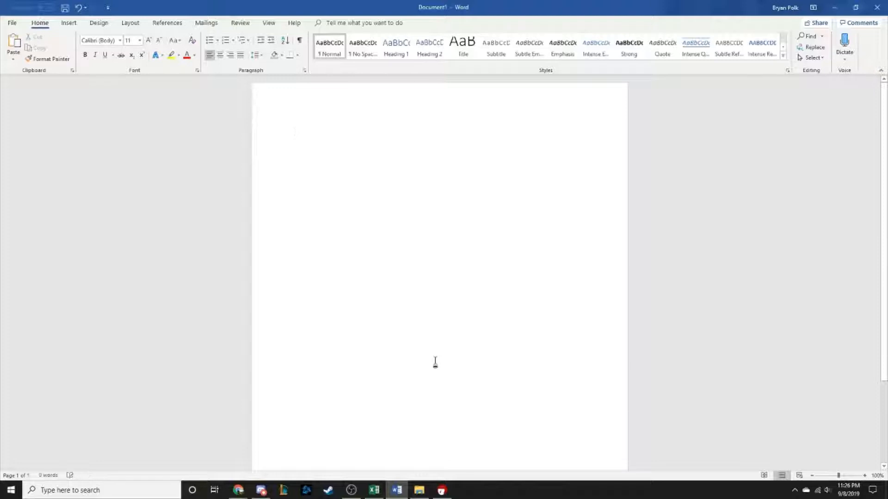
right_click(317, 137)
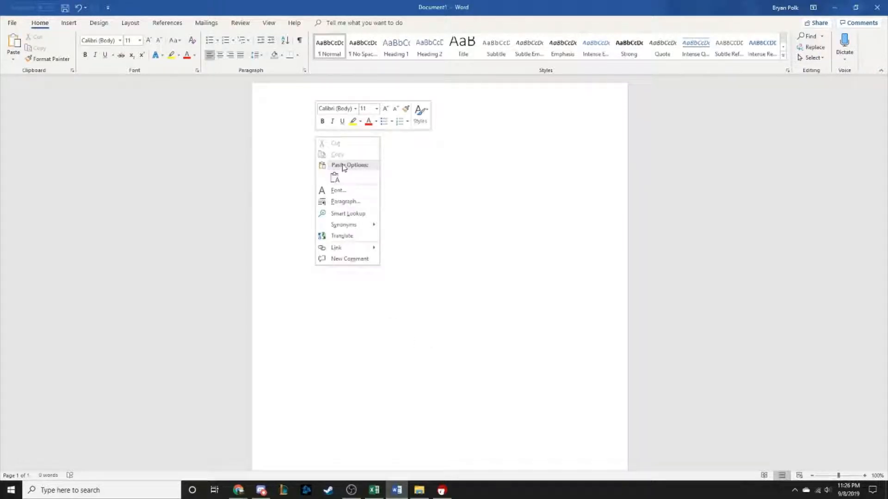
click(335, 178)
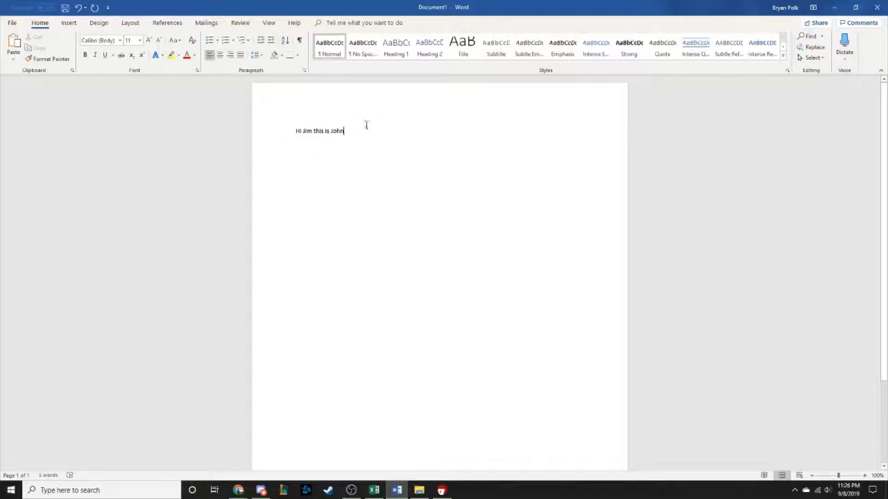